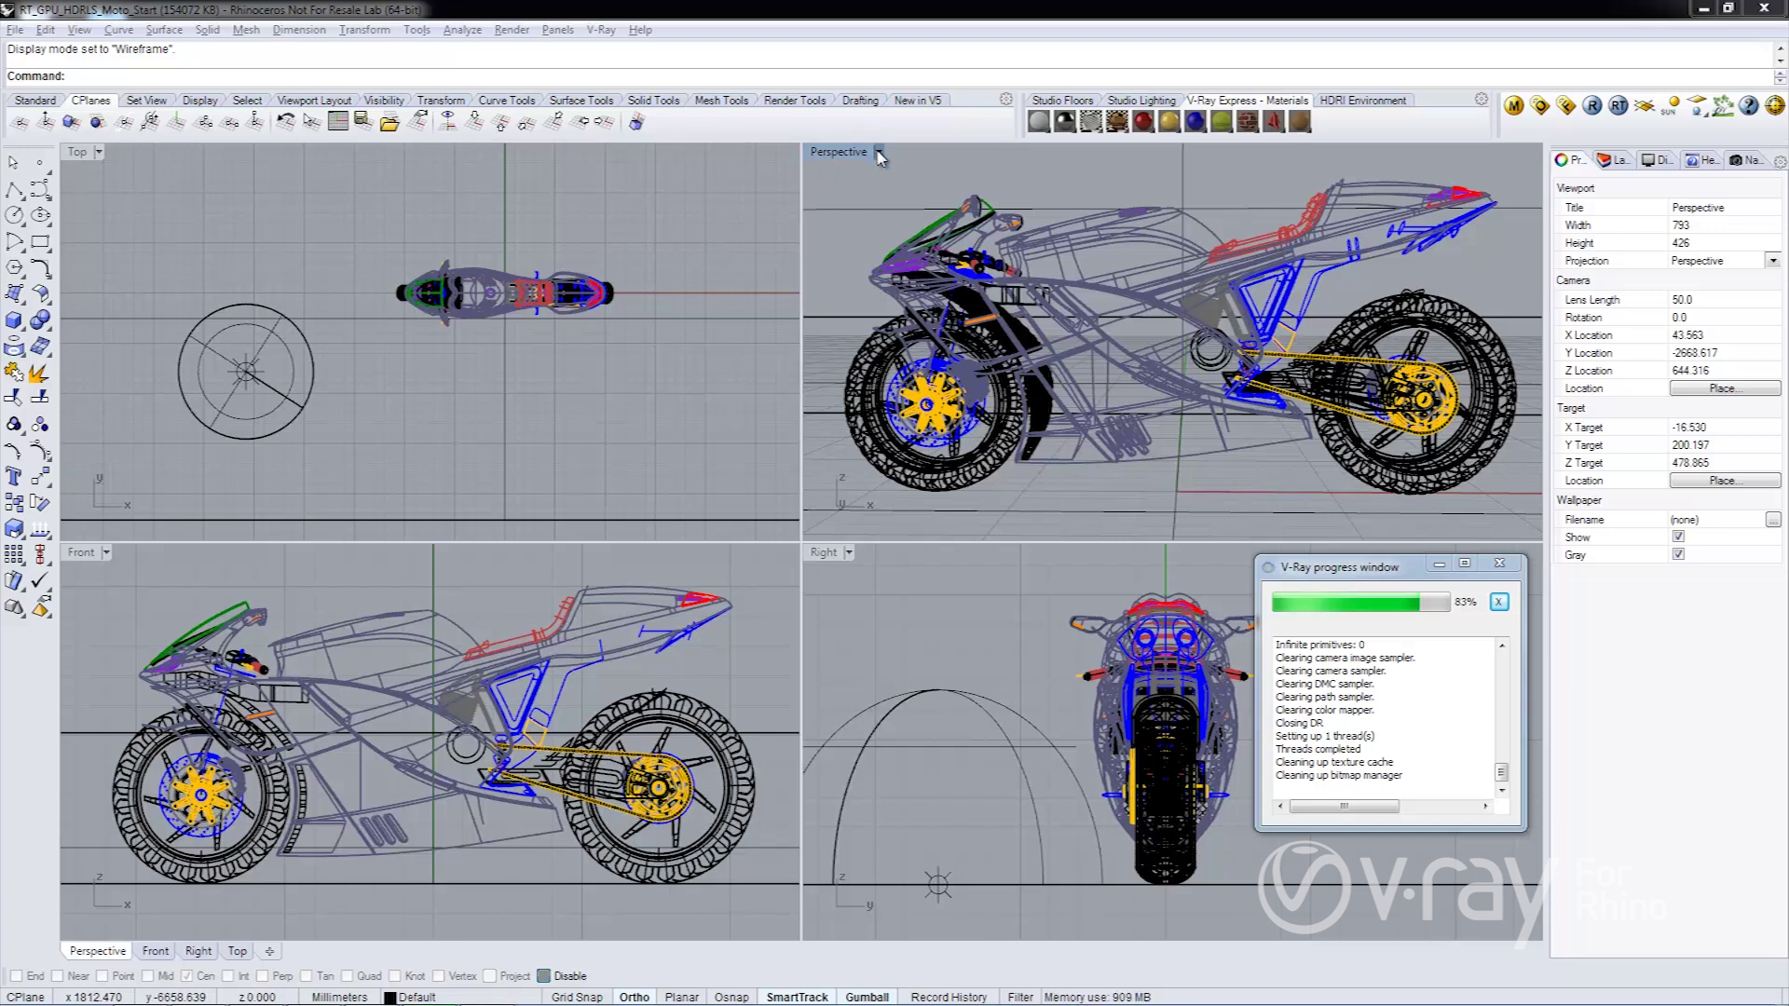
Step: Switch the Perspective viewport to the VRay RT display mode for a live render of the motorcycle
left_click(878, 152)
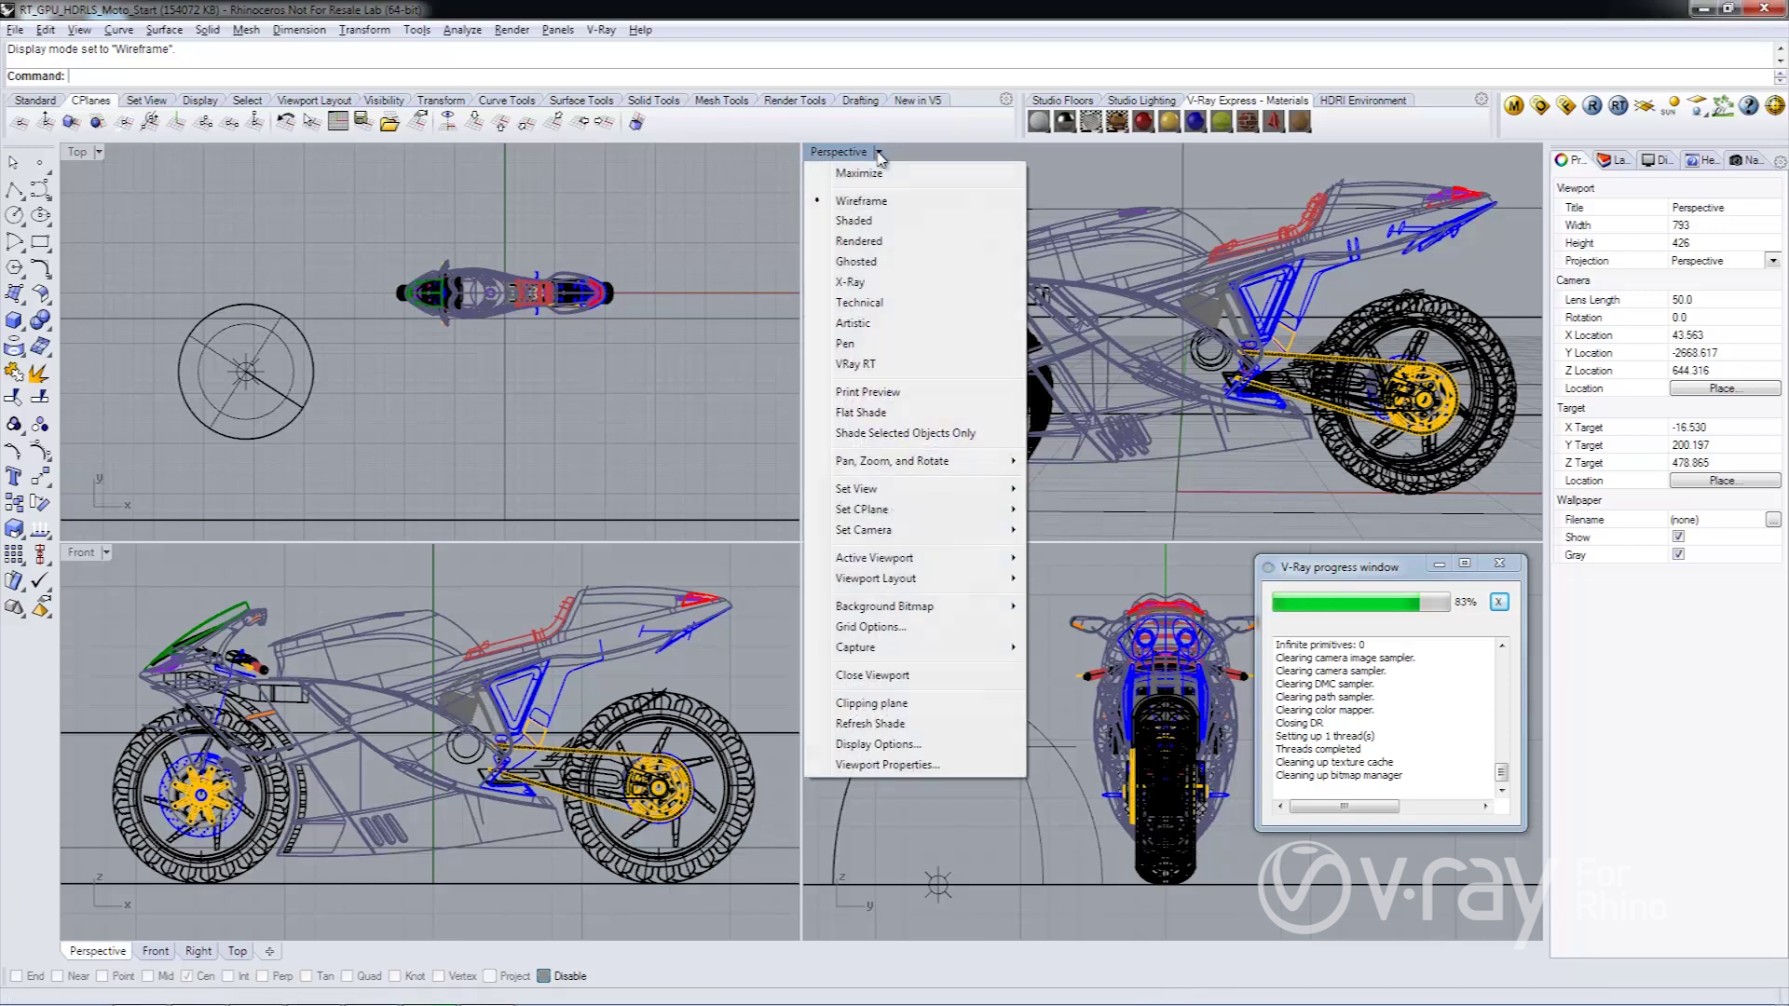
left_click(877, 366)
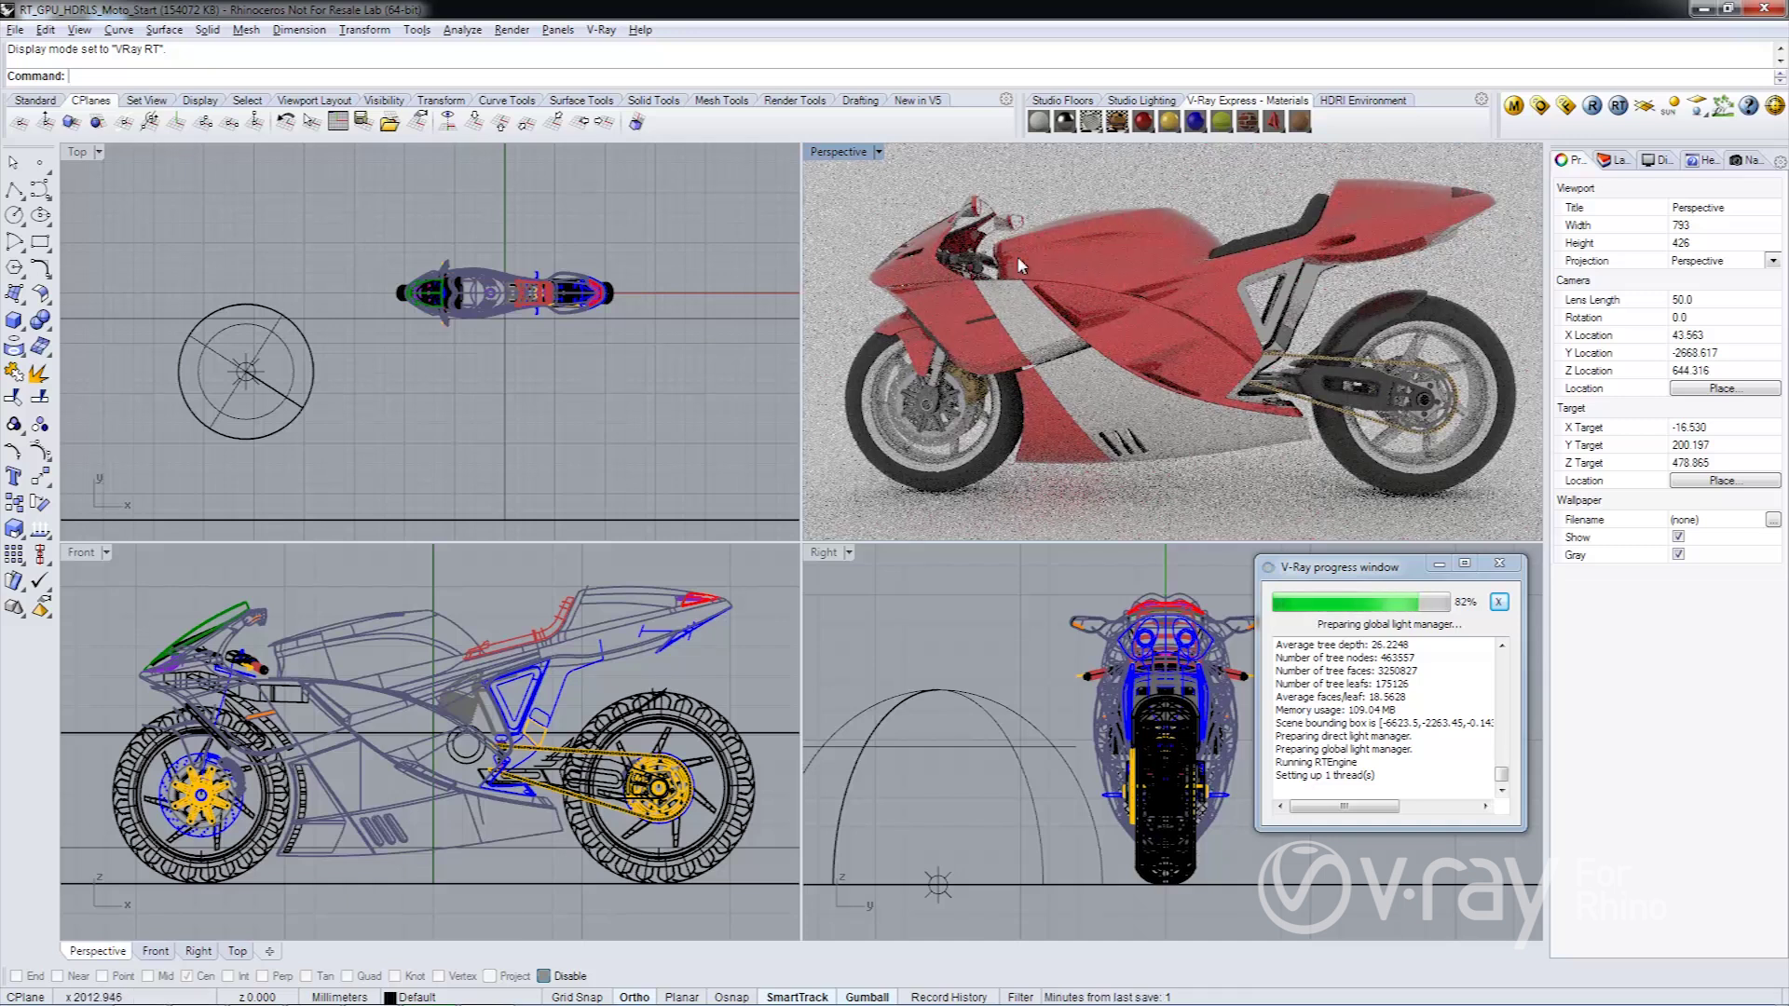
Step: Select the dome light in Top view and show its V-Ray light settings down to HDR Light Studio Live
left_click(302, 415)
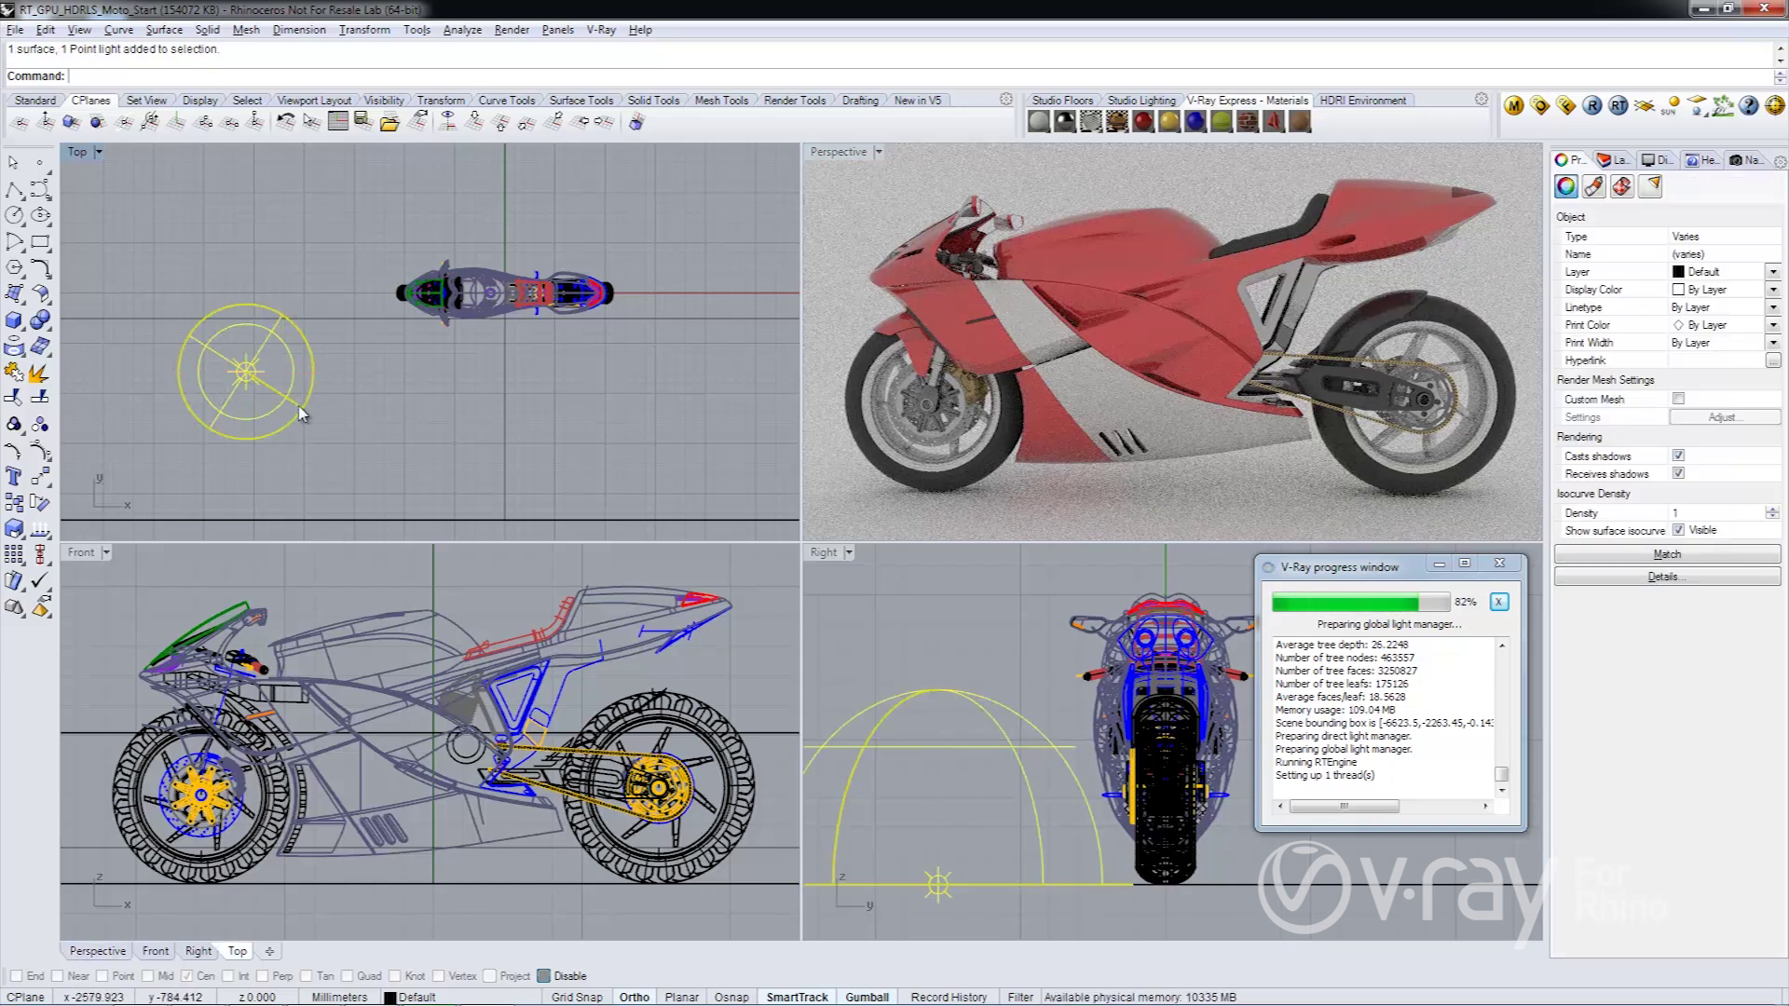
left_click(1654, 186)
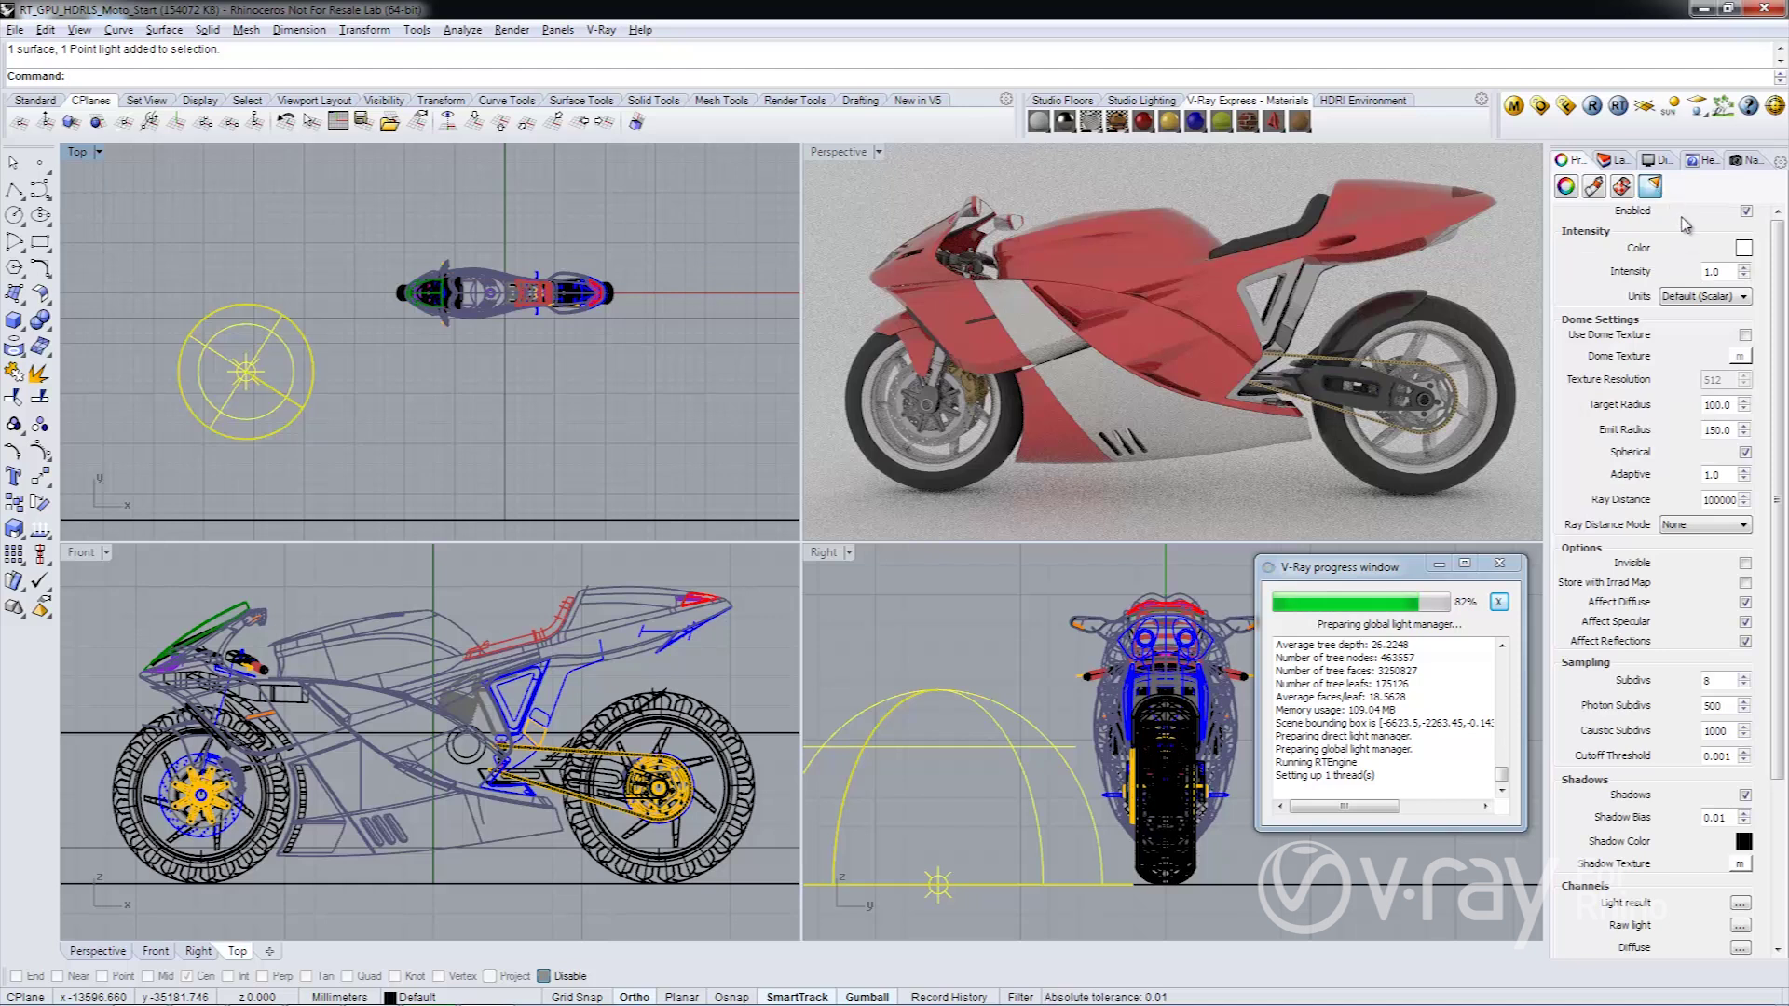
left_click_drag(1777, 494, 1777, 662)
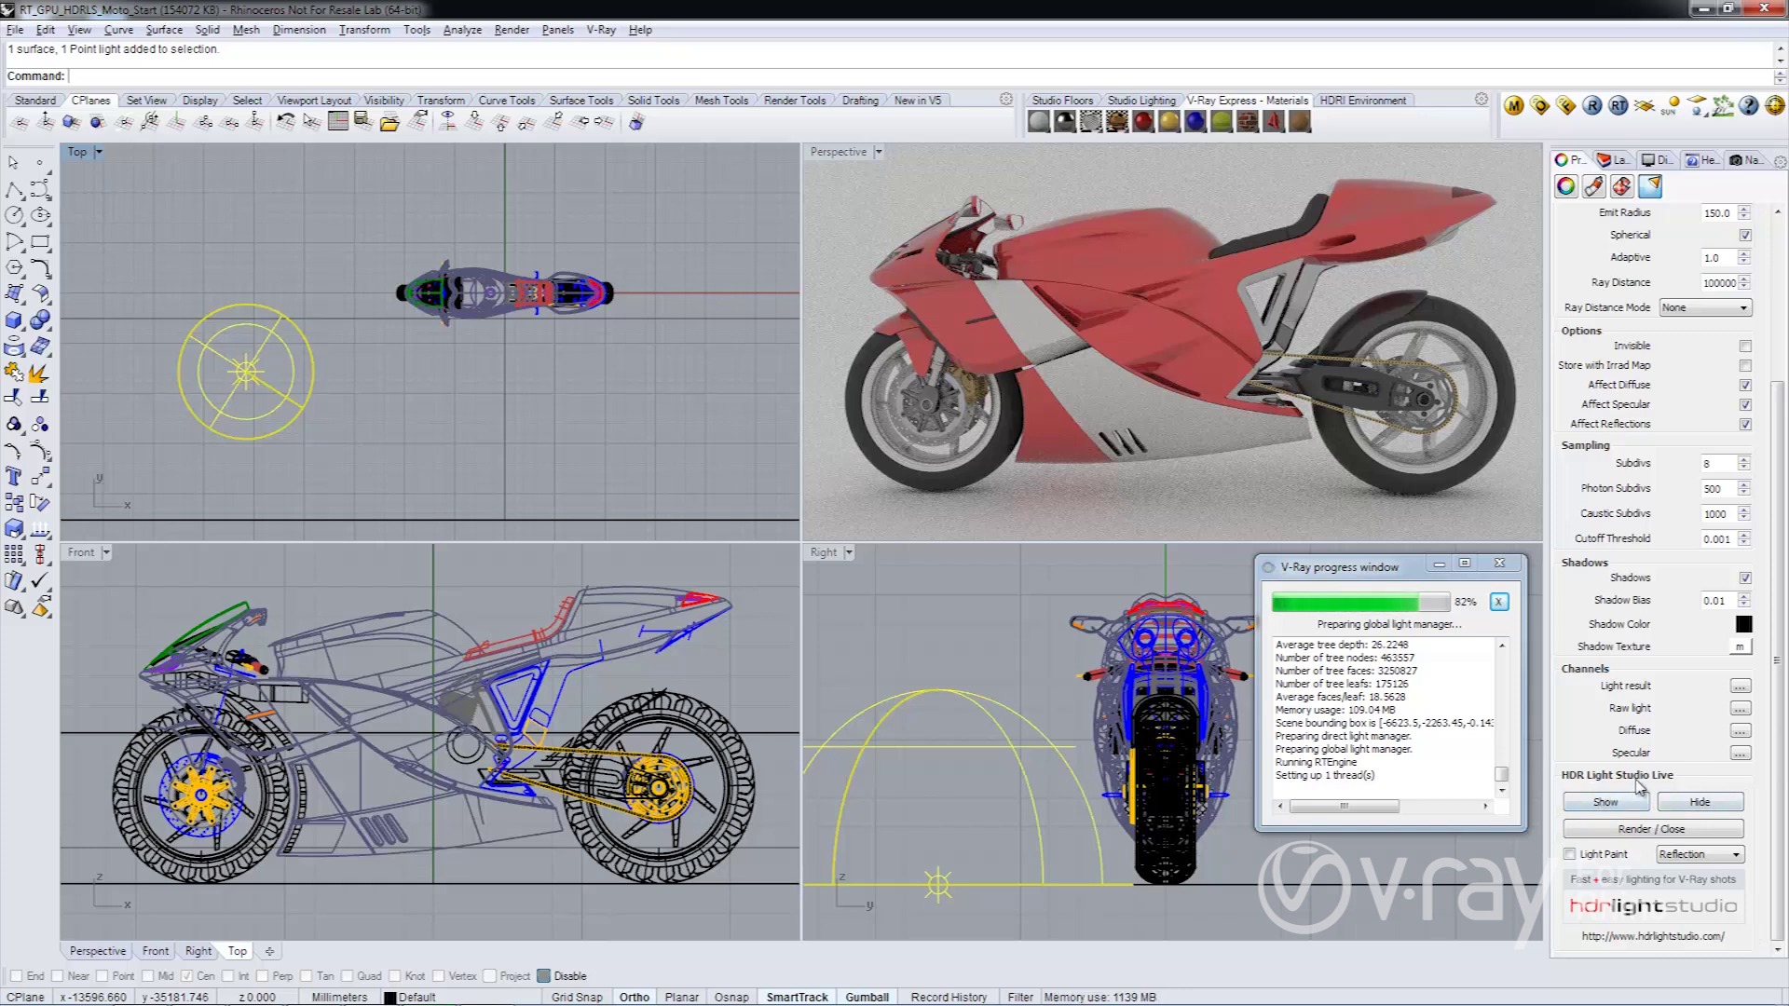
Step: Launch HDR Light Studio linked to the dome light and check its dome texture settings
left_click(1605, 805)
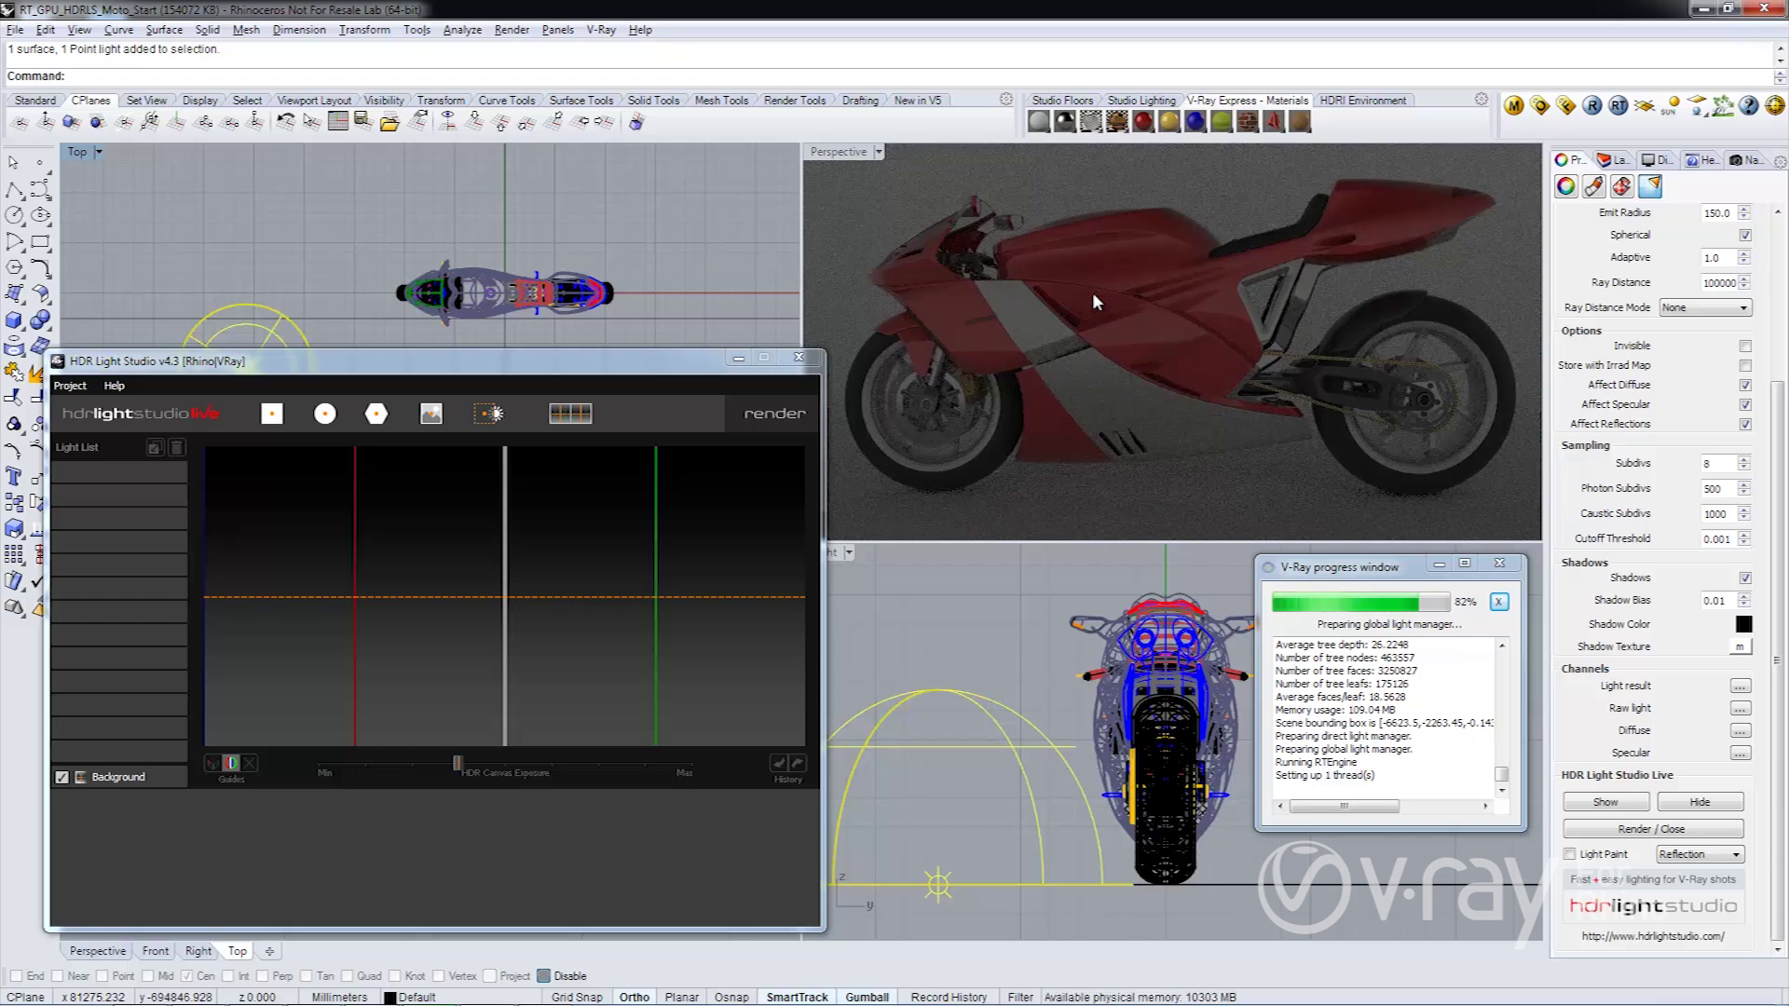
scroll(1782, 349, "up", 2)
scroll(1782, 349, "up", 2)
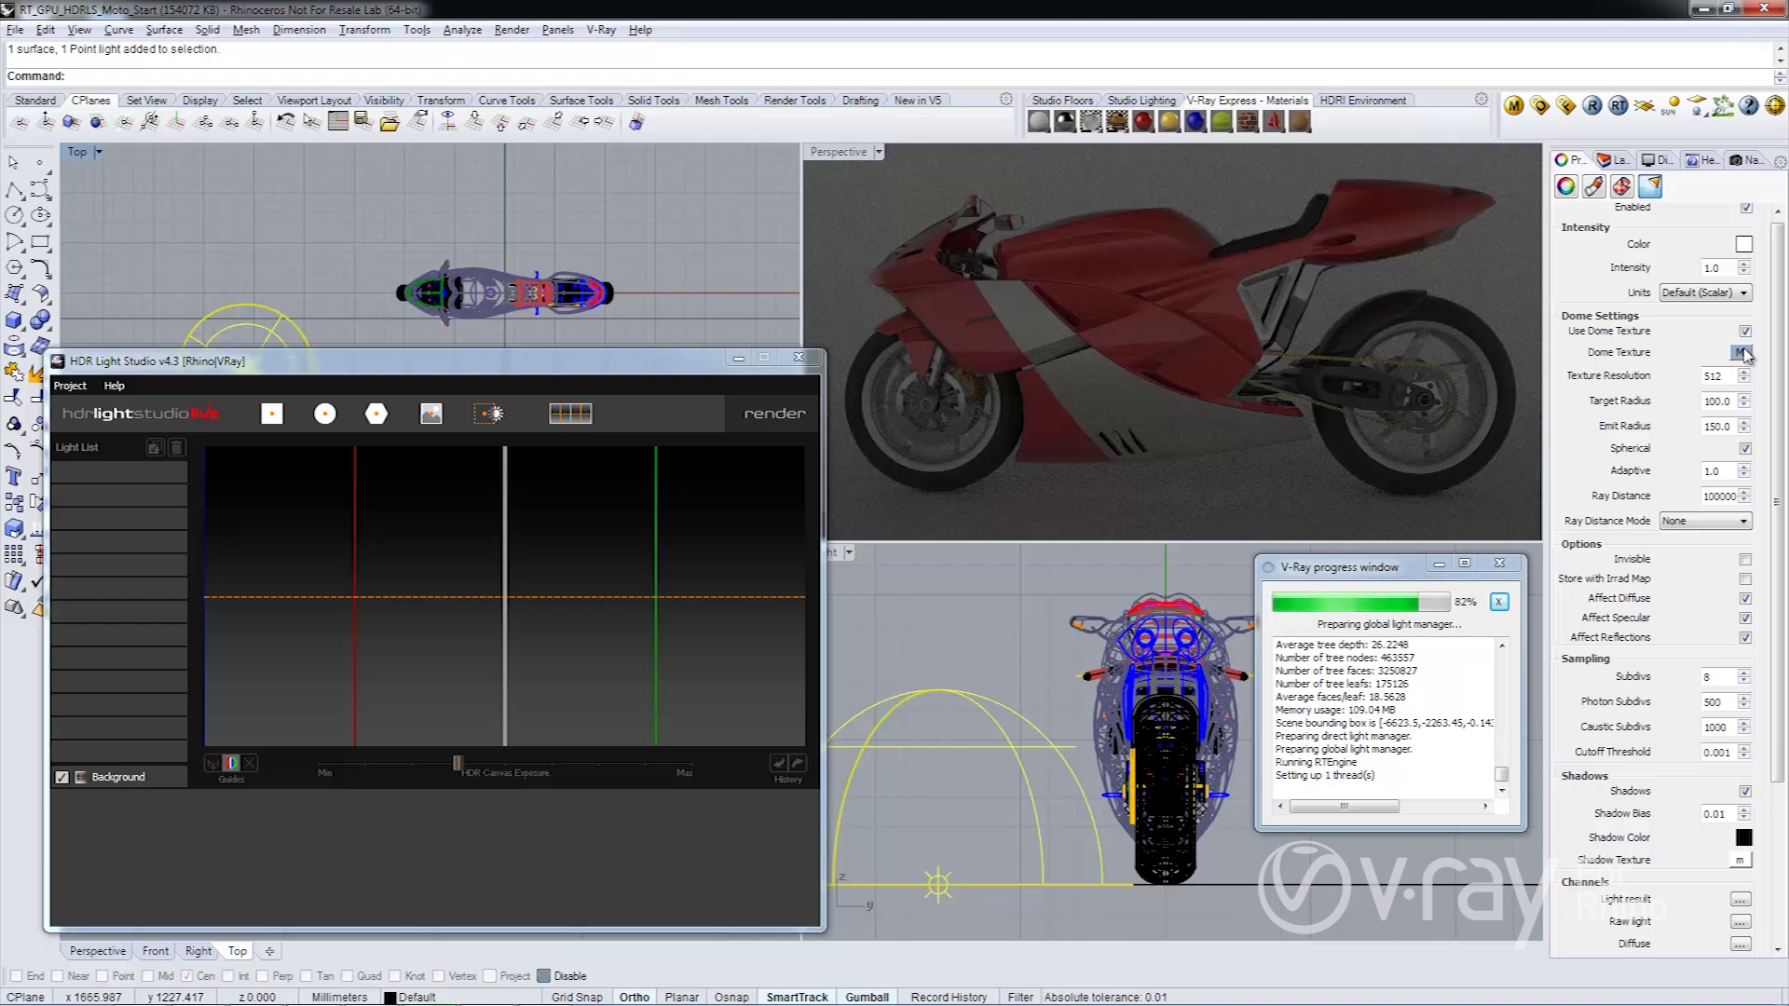
left_click(1740, 352)
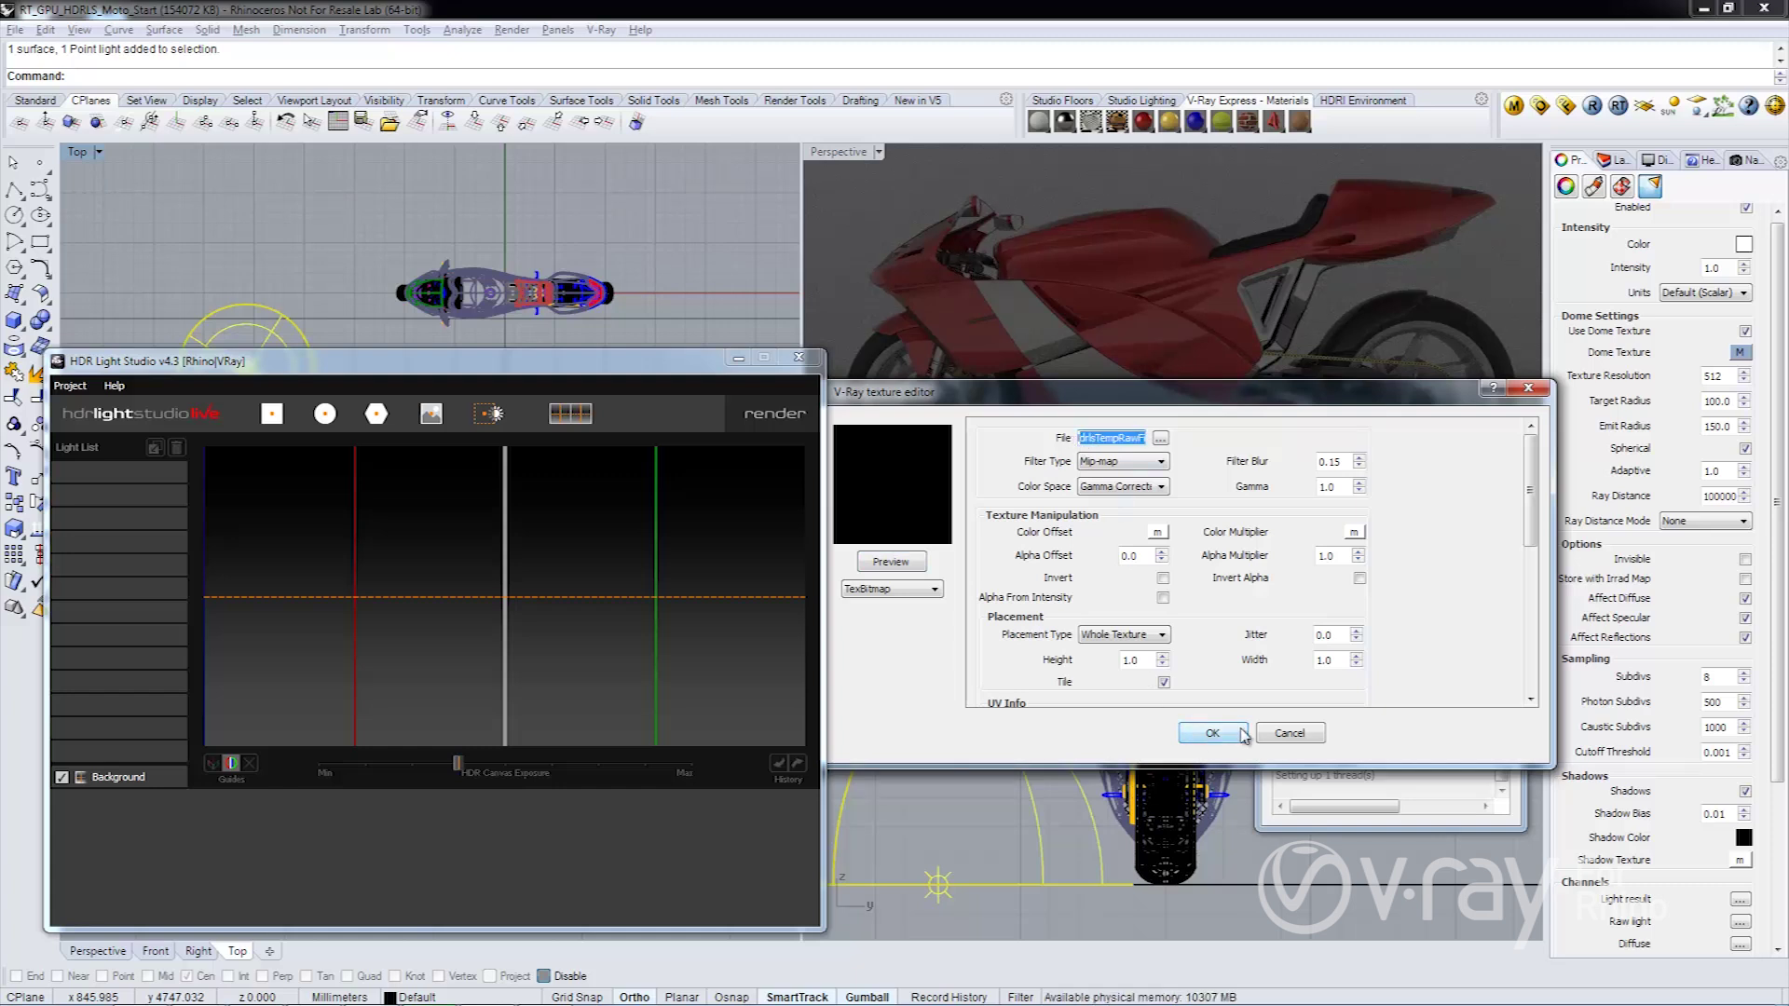
left_click(1288, 733)
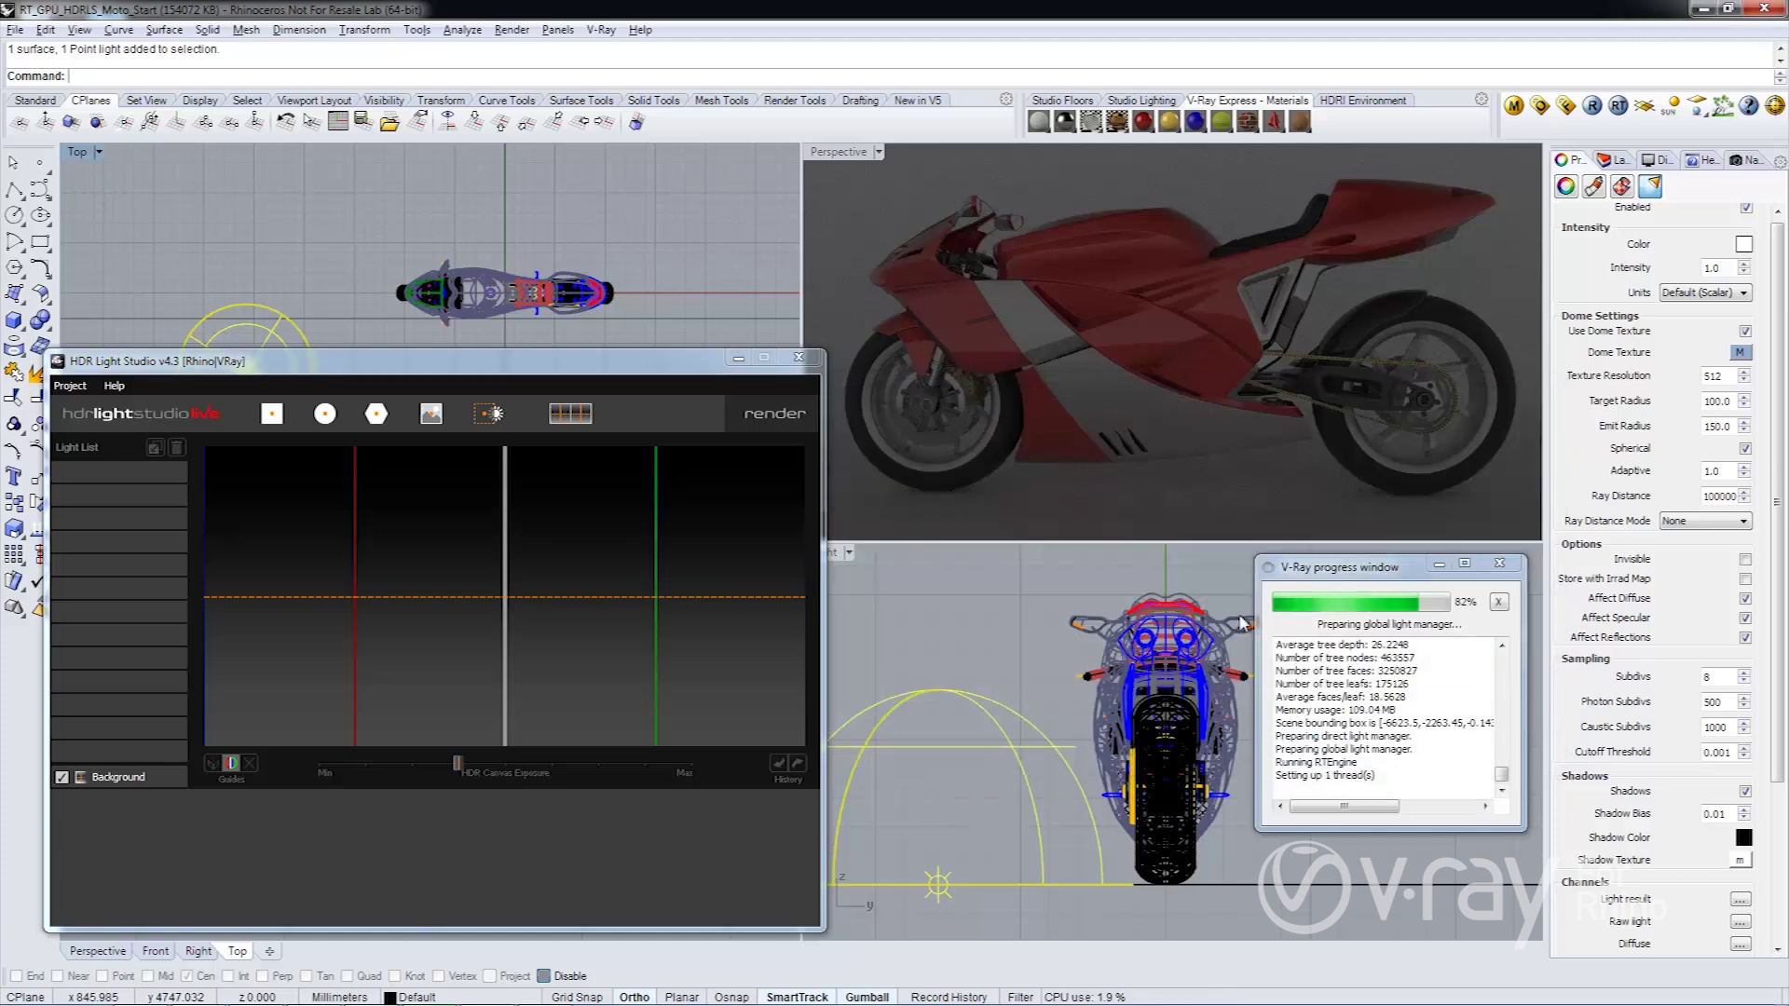
Step: Add a box light at the upper left with falloff 8 and size 23 by 32
left_click(271, 413)
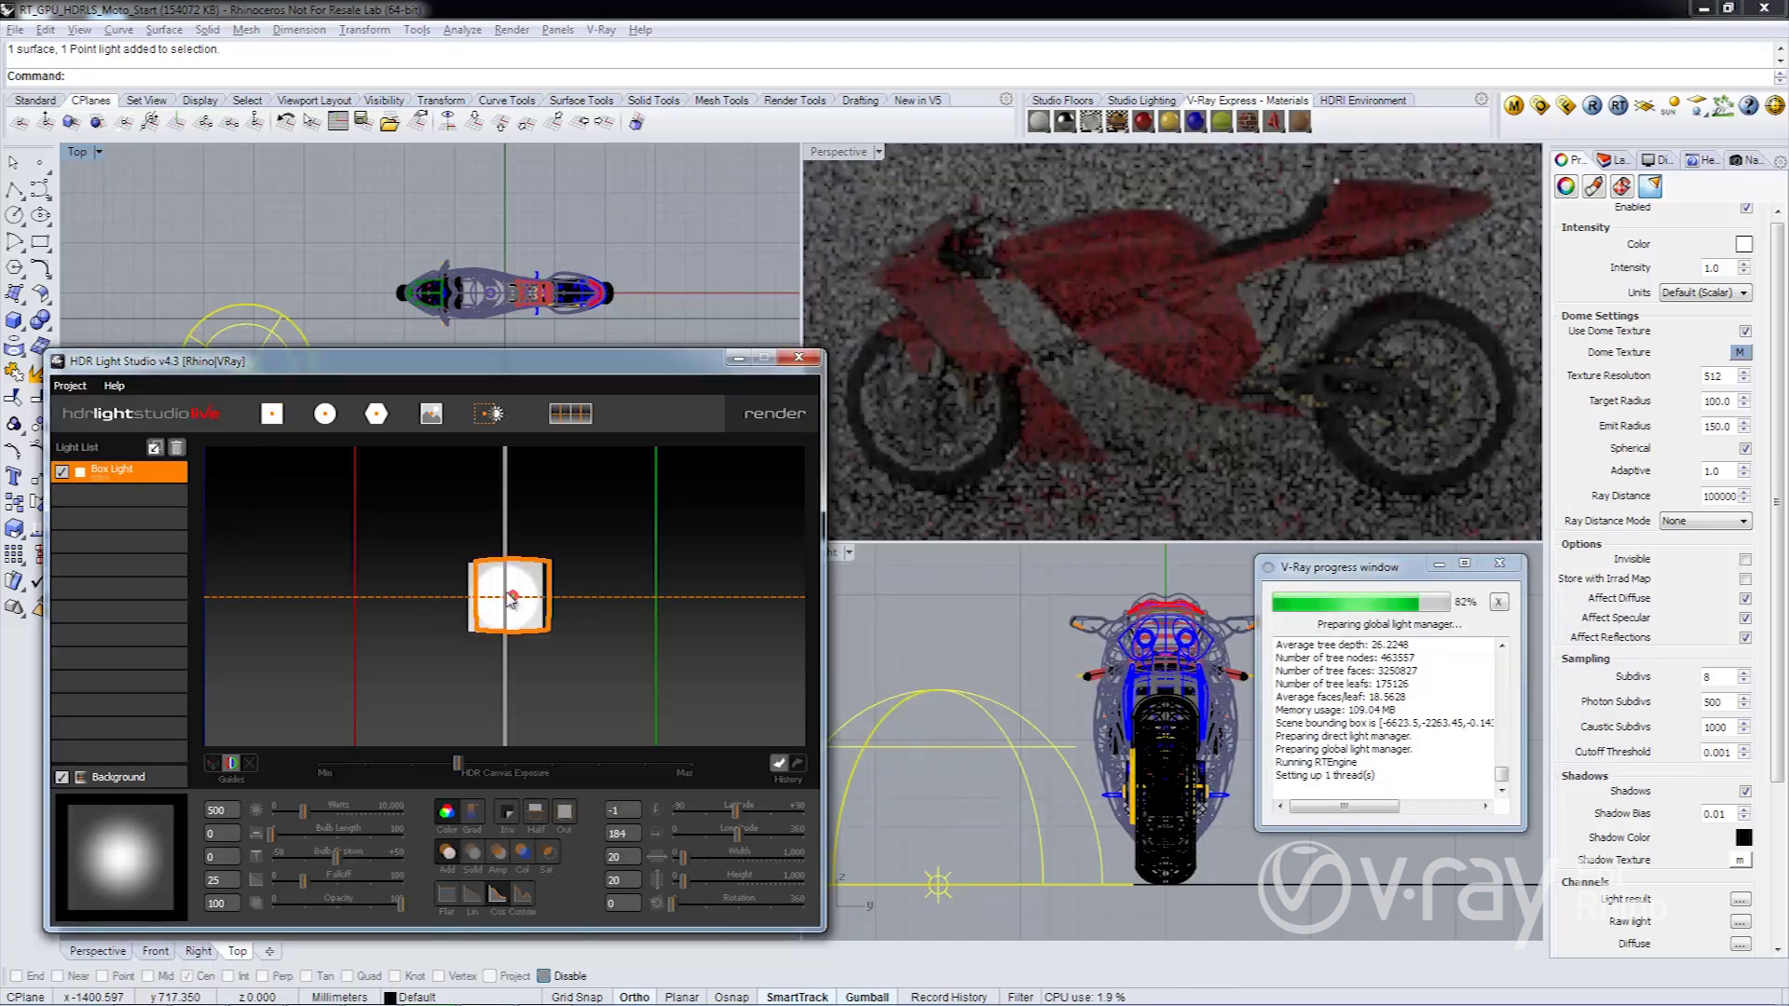
left_click_drag(506, 597, 264, 562)
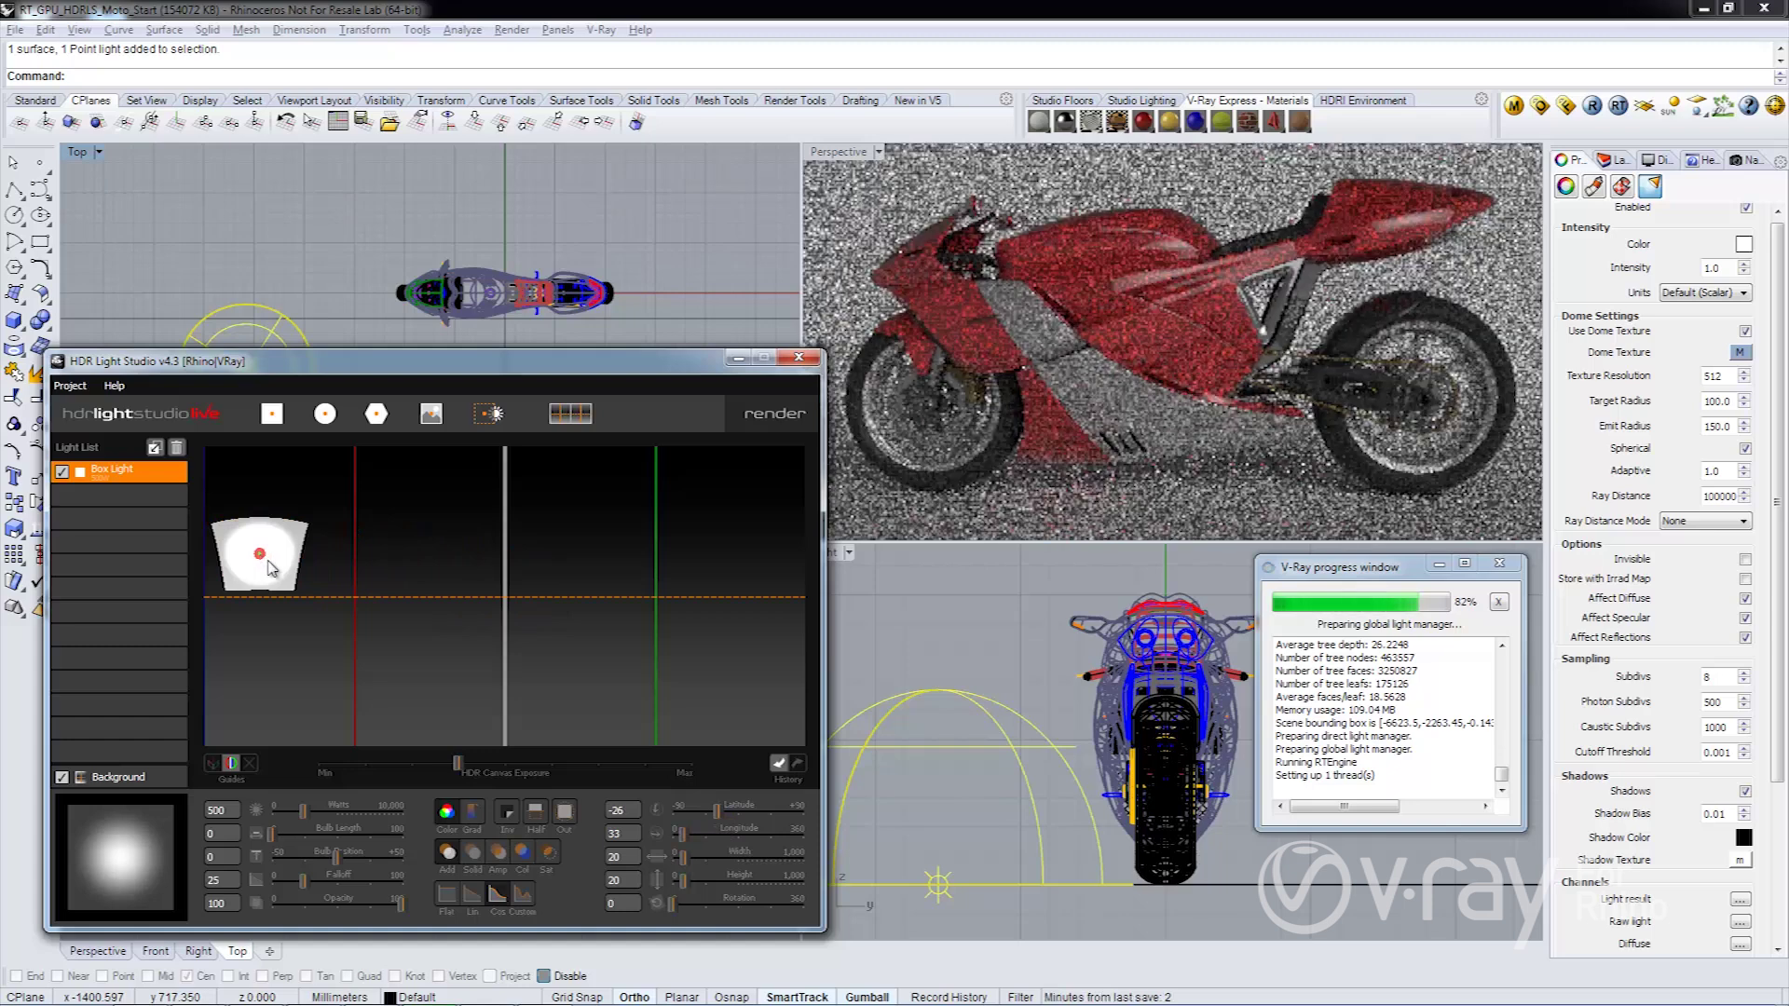
left_click_drag(303, 880, 273, 889)
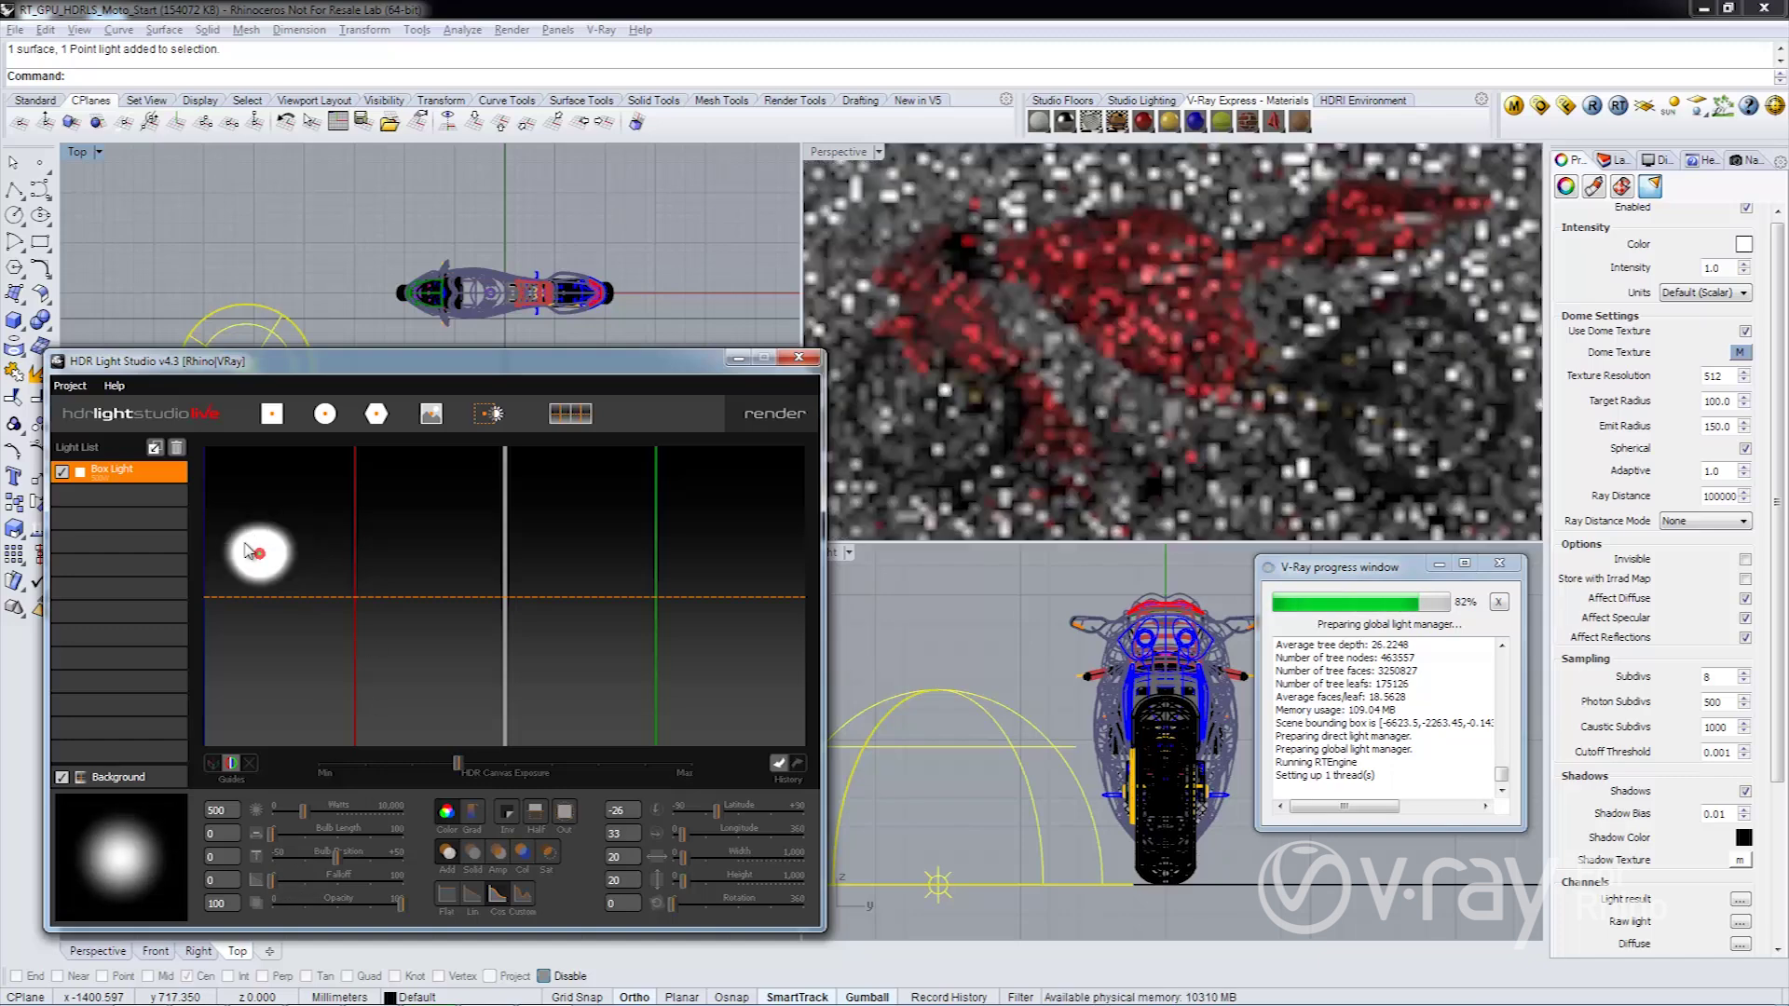
left_click_drag(689, 857, 688, 885)
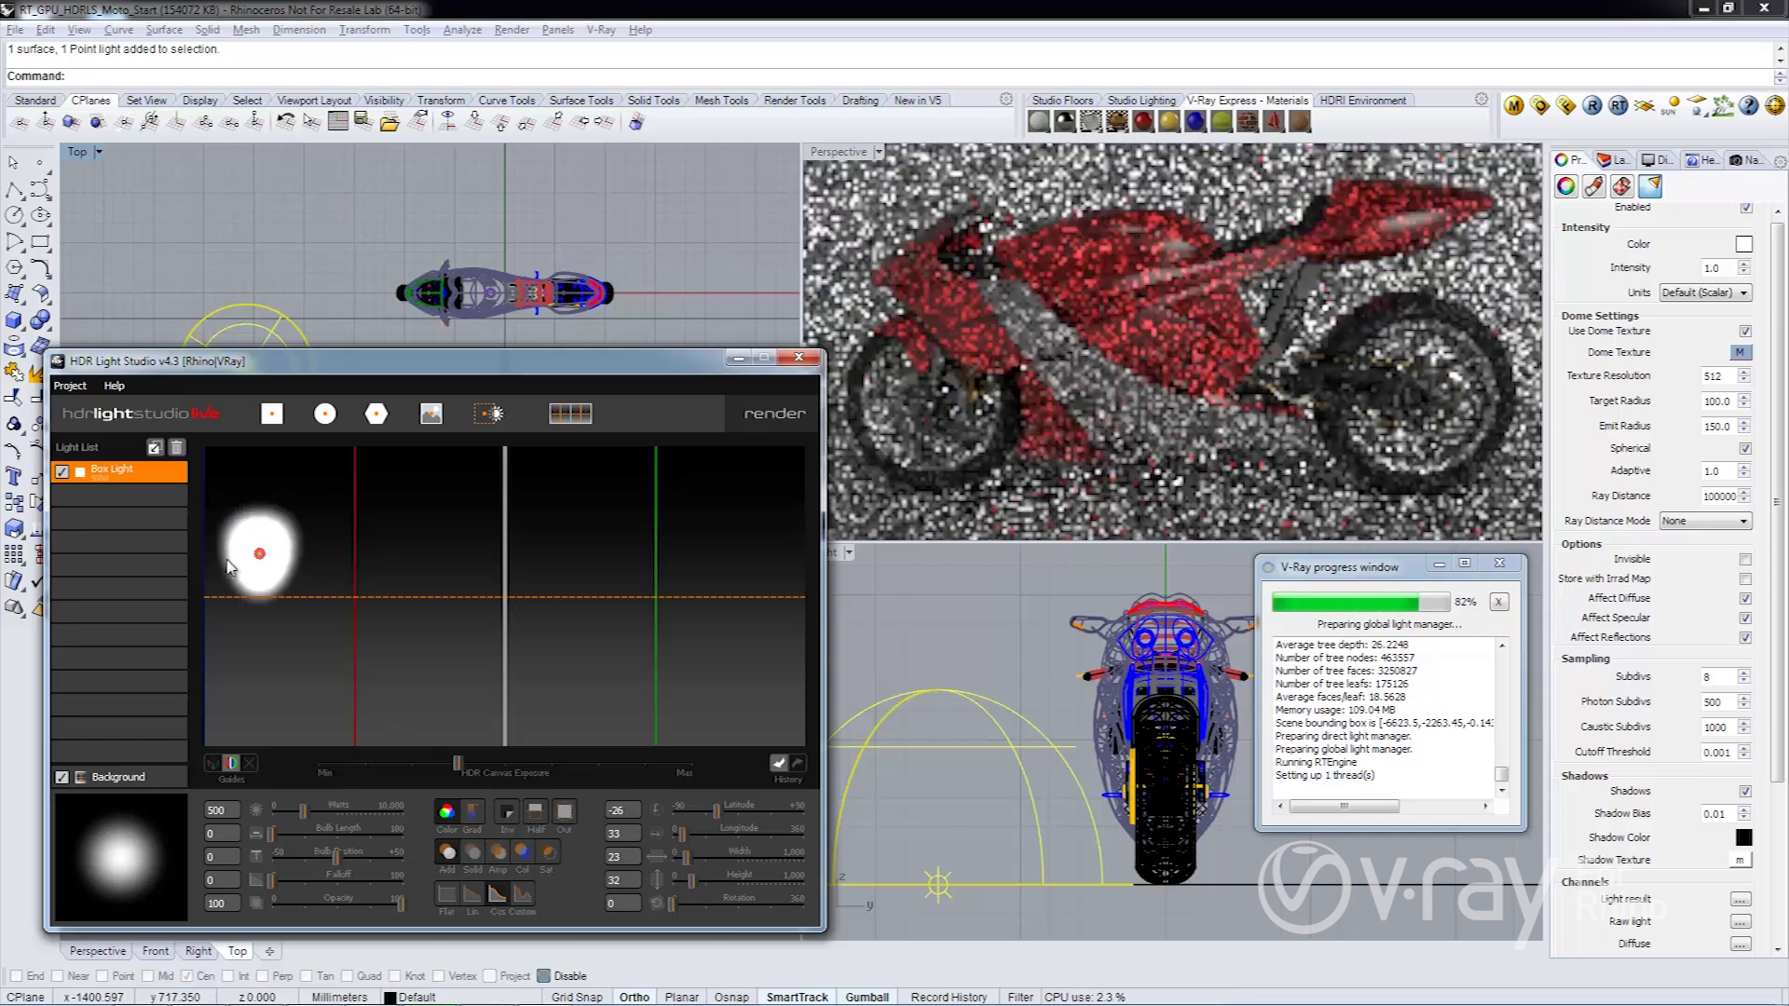
Step: Add a second box light and place it at the upper right
left_click(271, 413)
left_click(484, 585)
left_click_drag(636, 598, 736, 565)
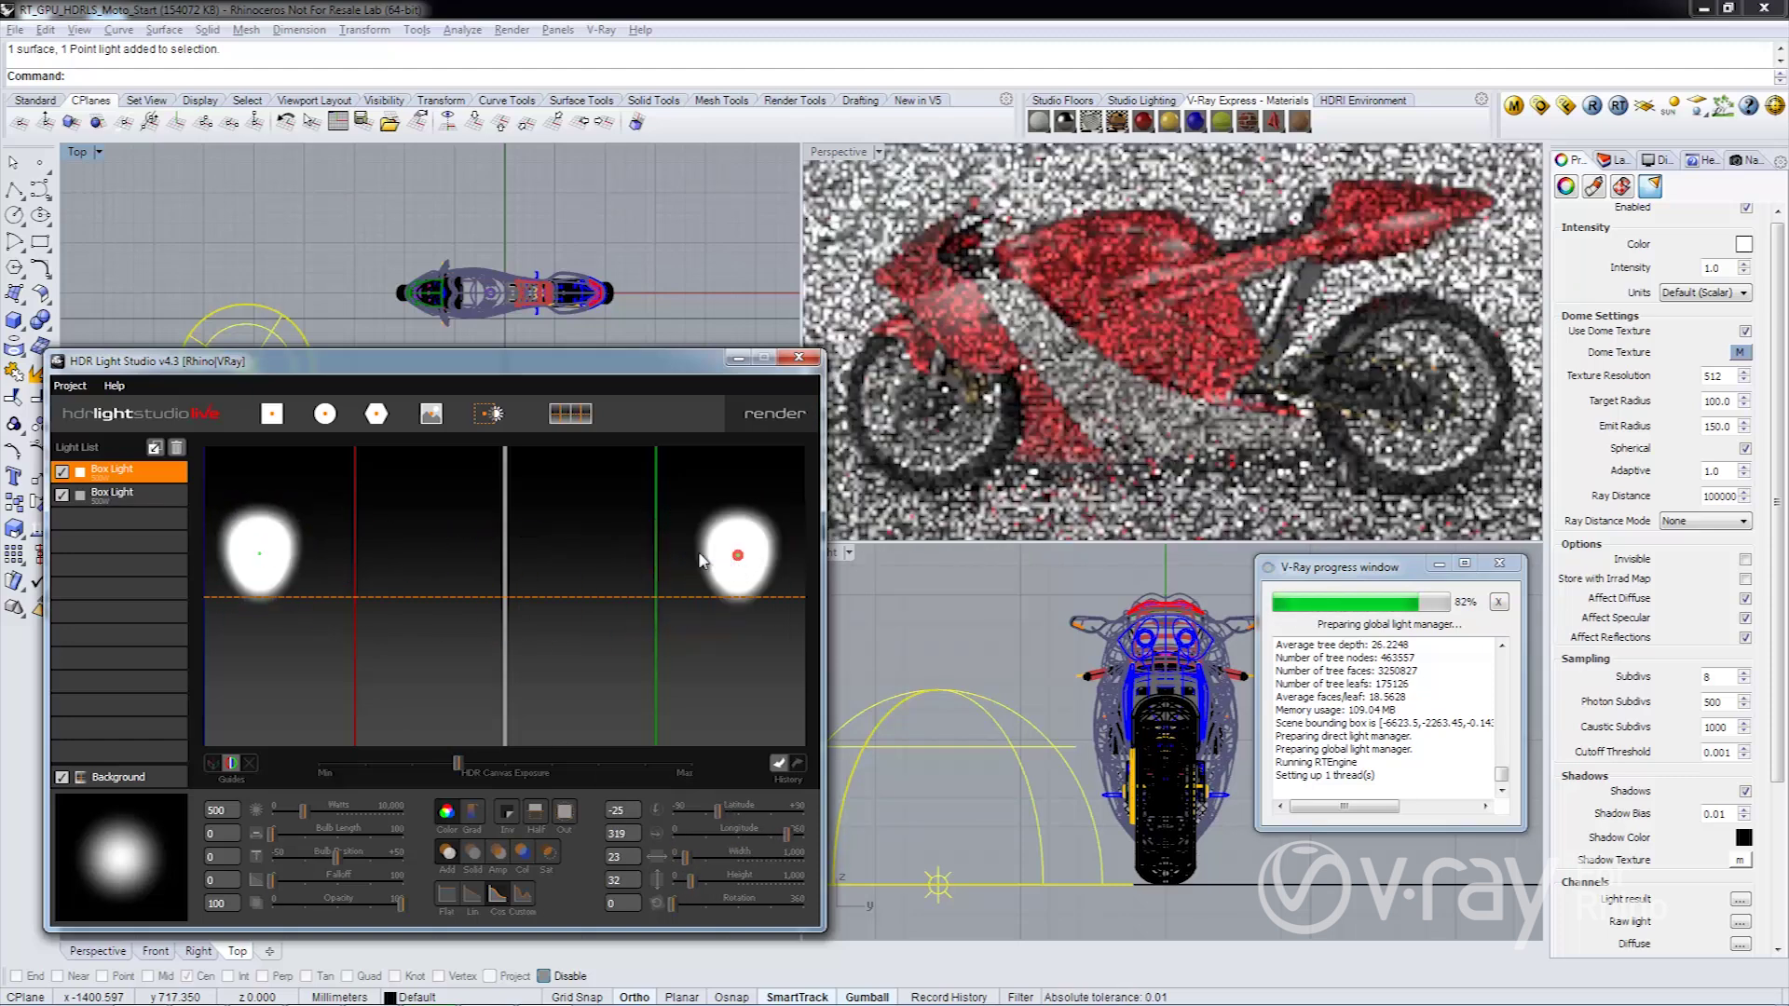
Step: Add a top-left round light with falloff 0 and width 27, and duplicate it to the top right
left_click(324, 413)
left_click(504, 598)
left_click_drag(500, 603, 344, 490)
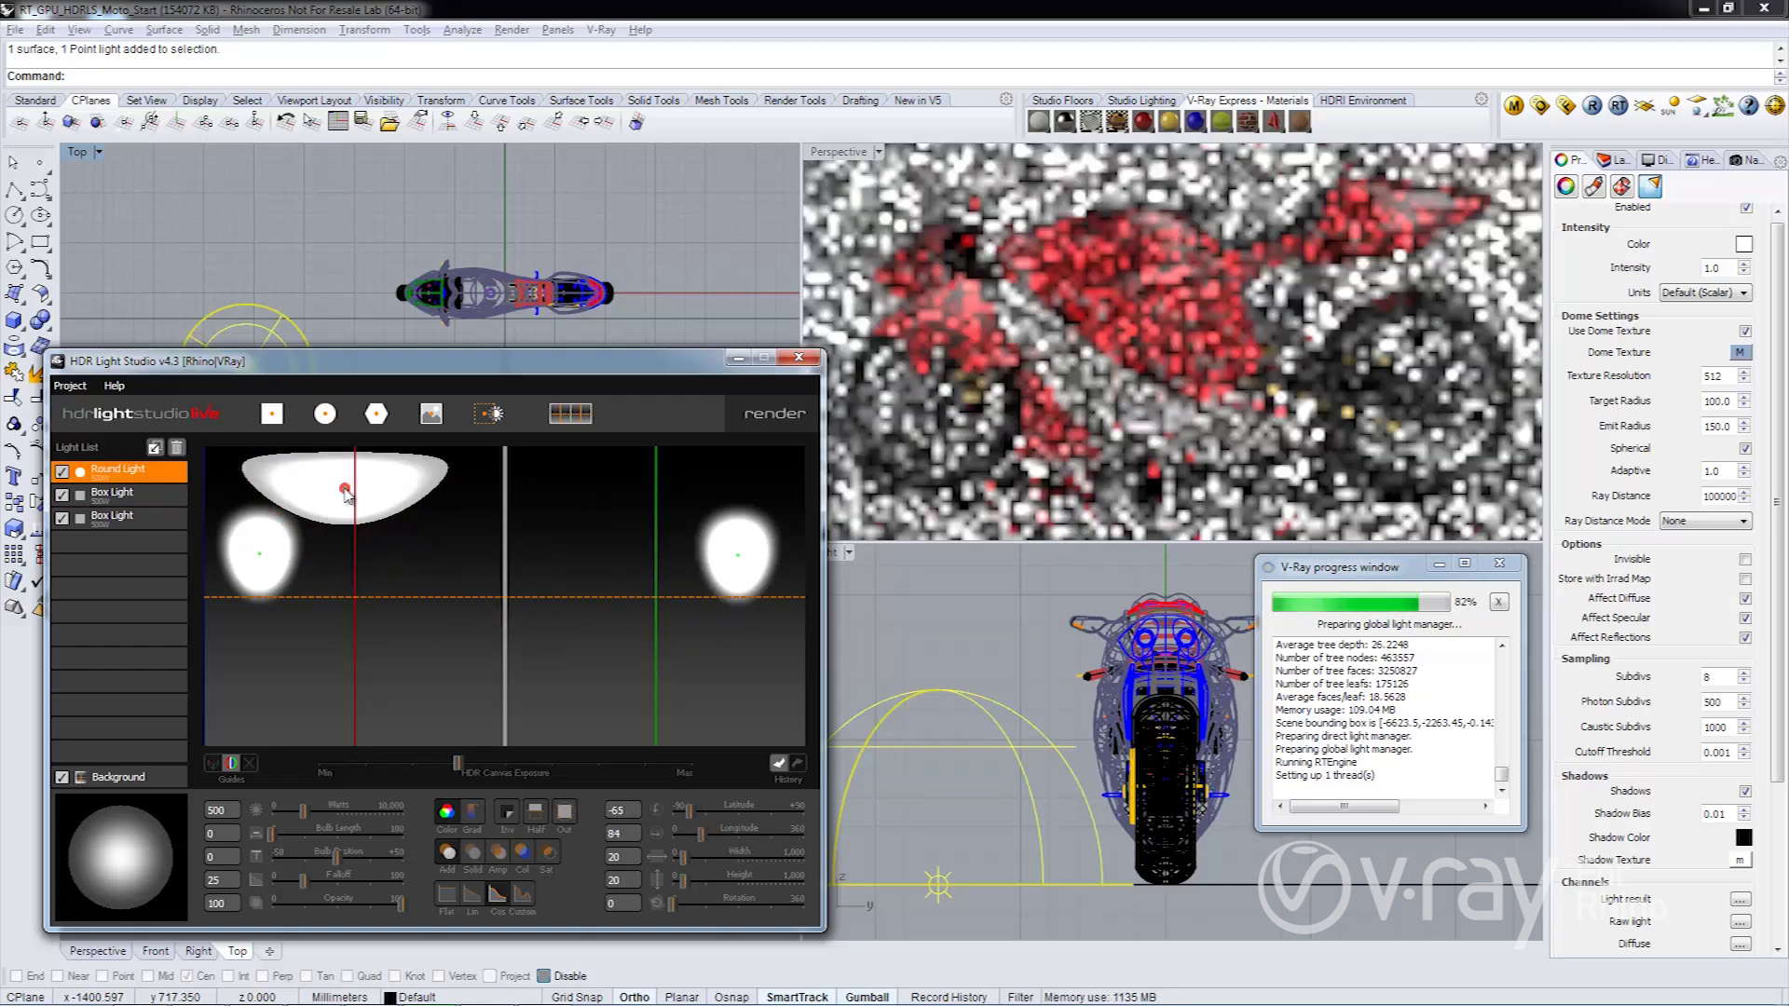
left_click_drag(305, 879, 270, 879)
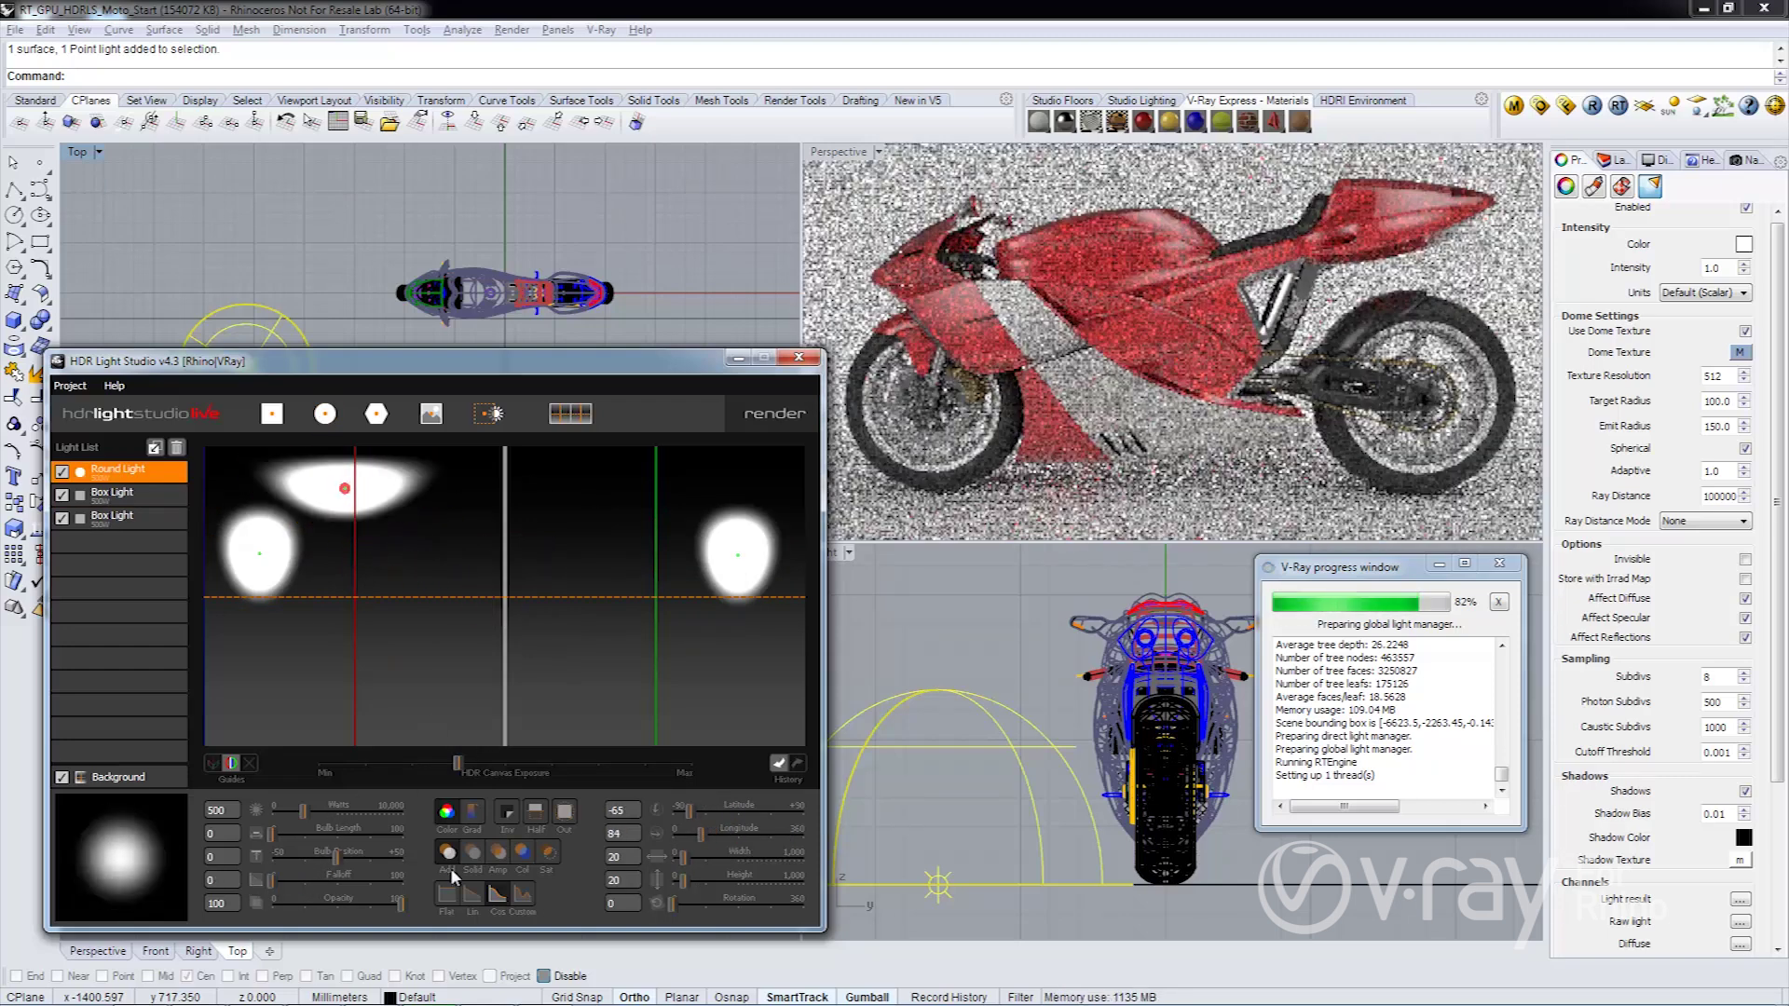
left_click_drag(679, 864, 689, 865)
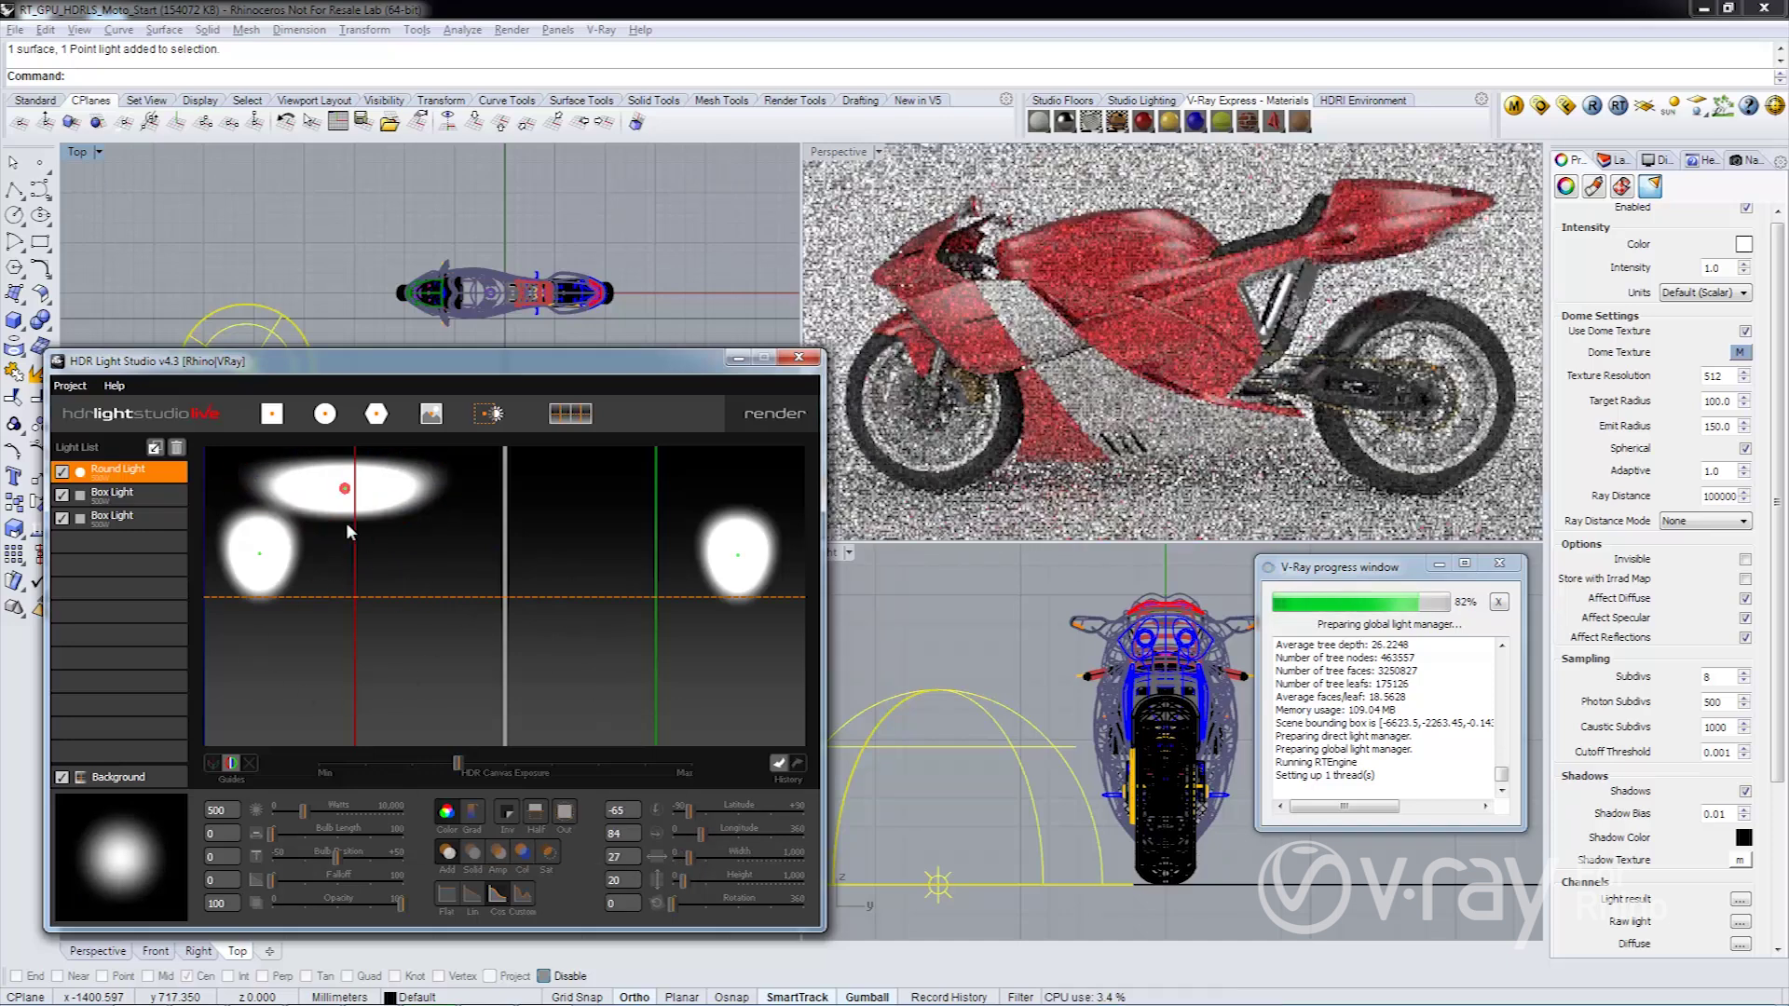
key("ctrl+d")
left_click_drag(371, 504, 630, 504)
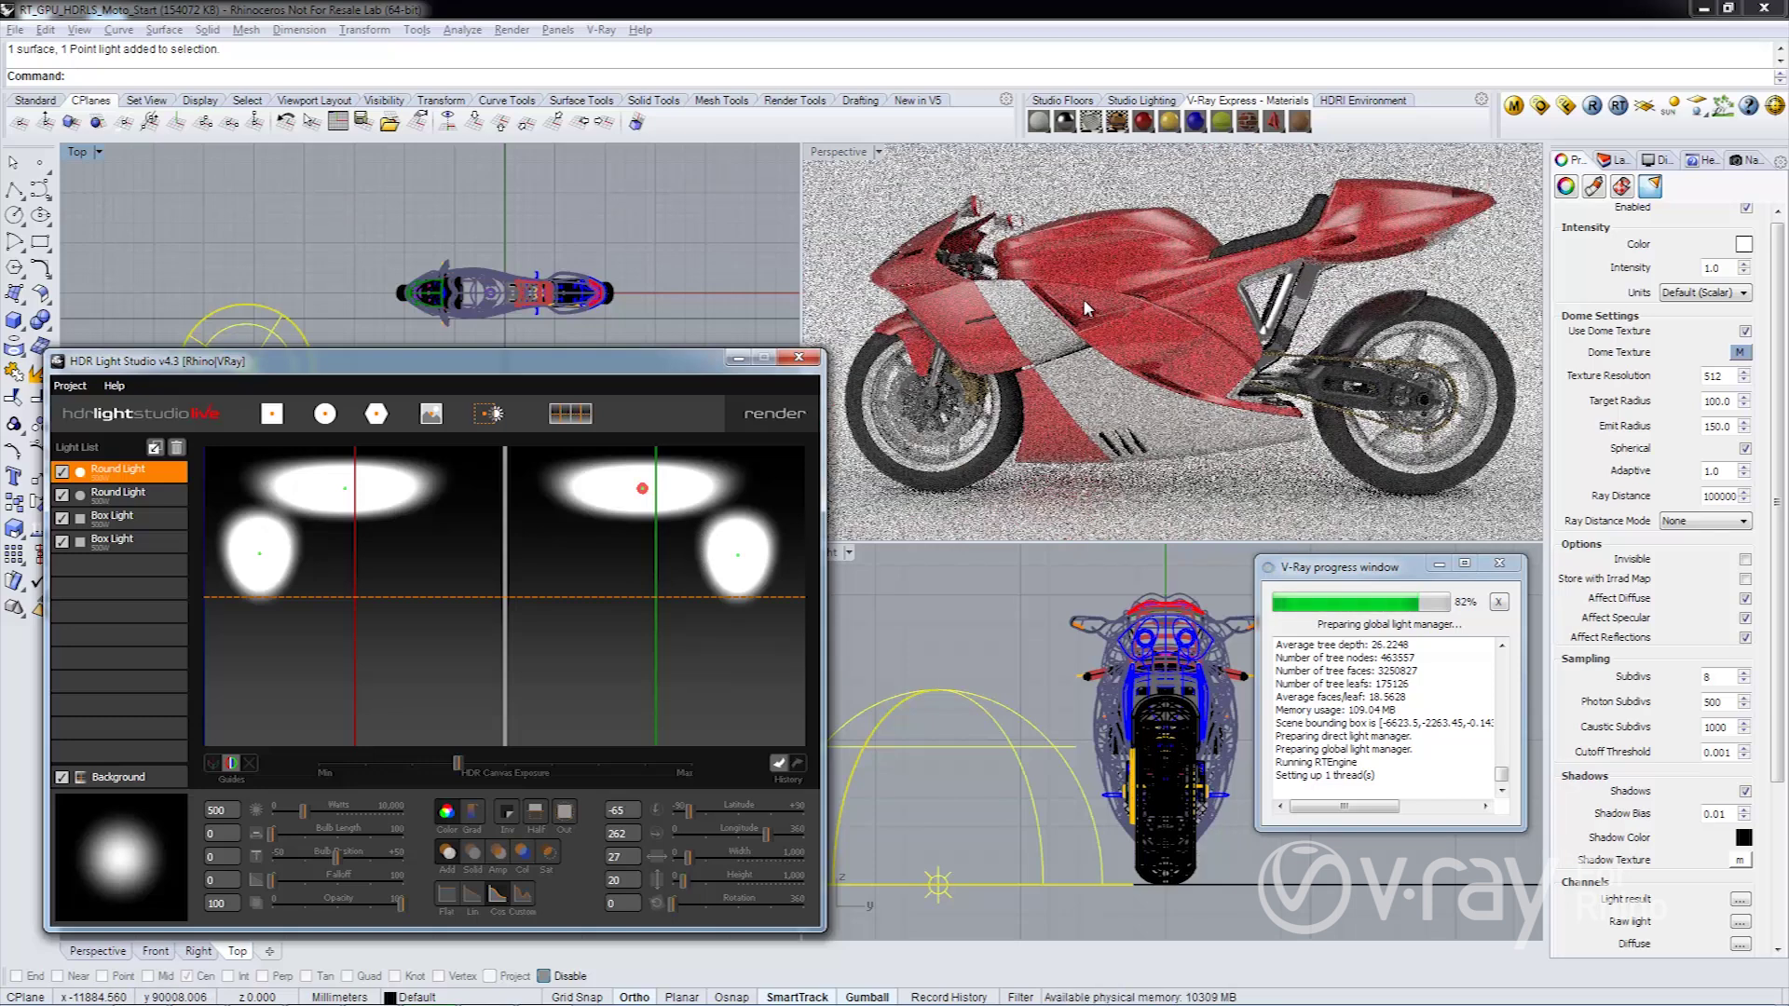
Step: Load the Bike_Start lighting project, discarding the current unsaved lighting
left_click(69, 389)
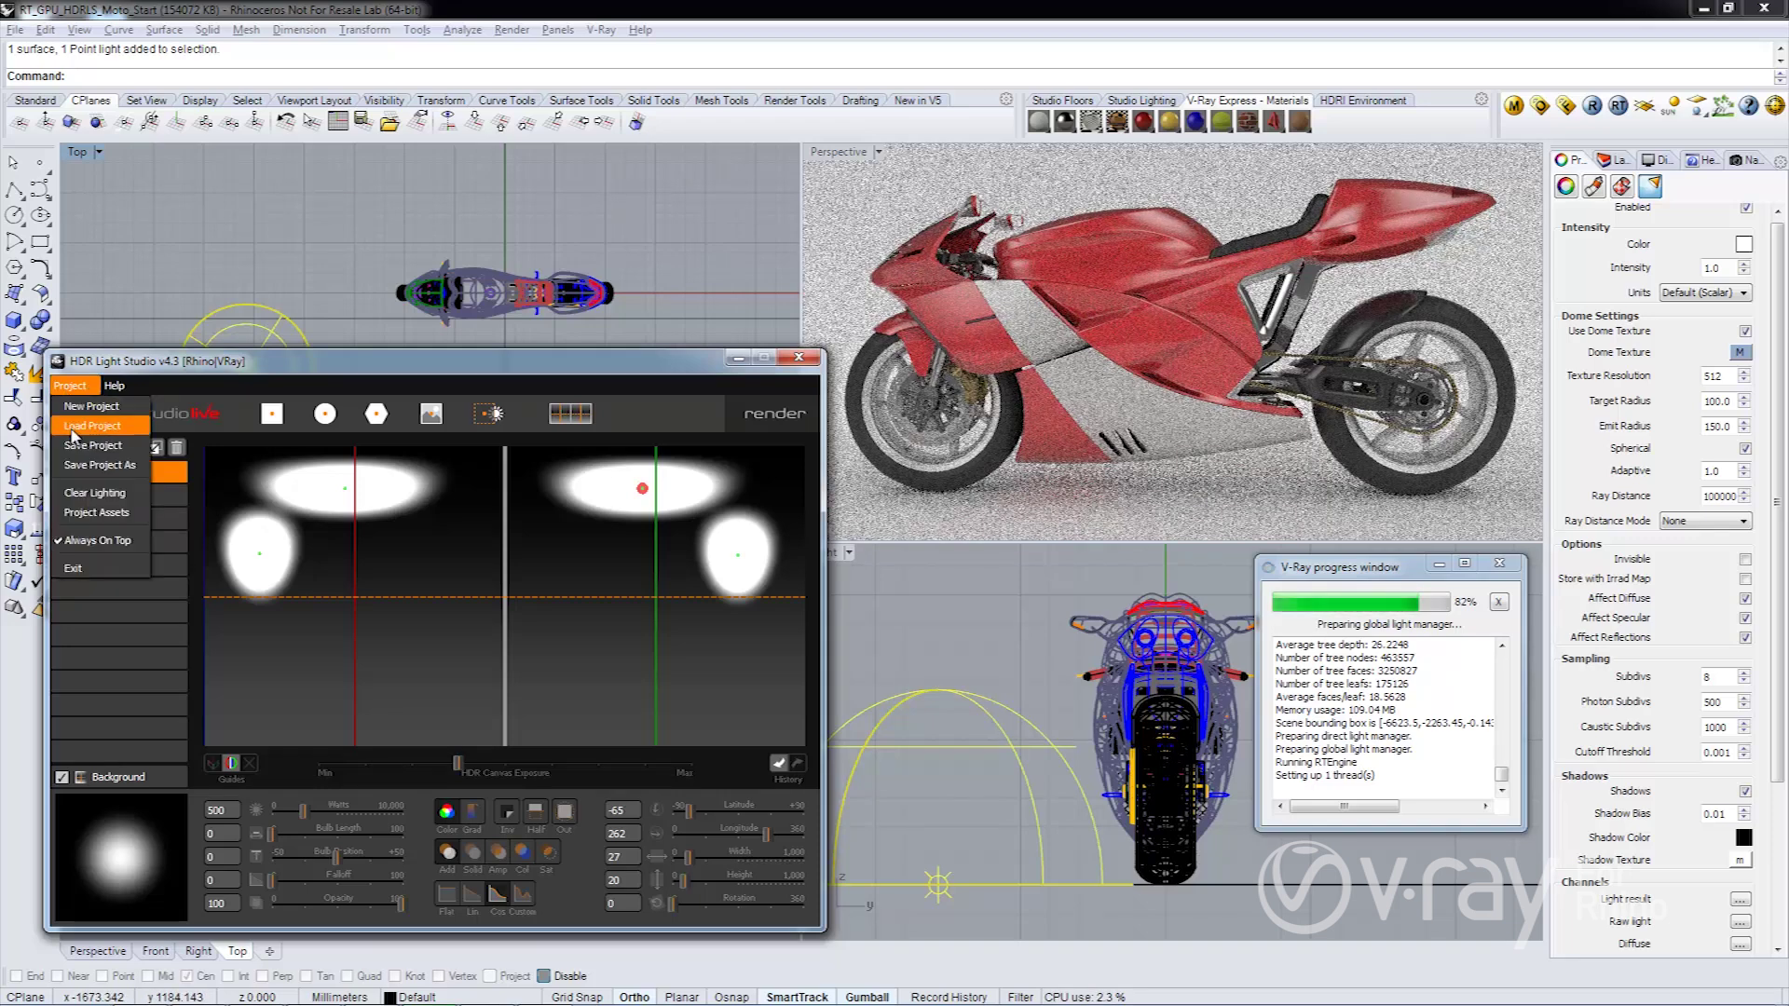
left_click(73, 430)
left_click(419, 680)
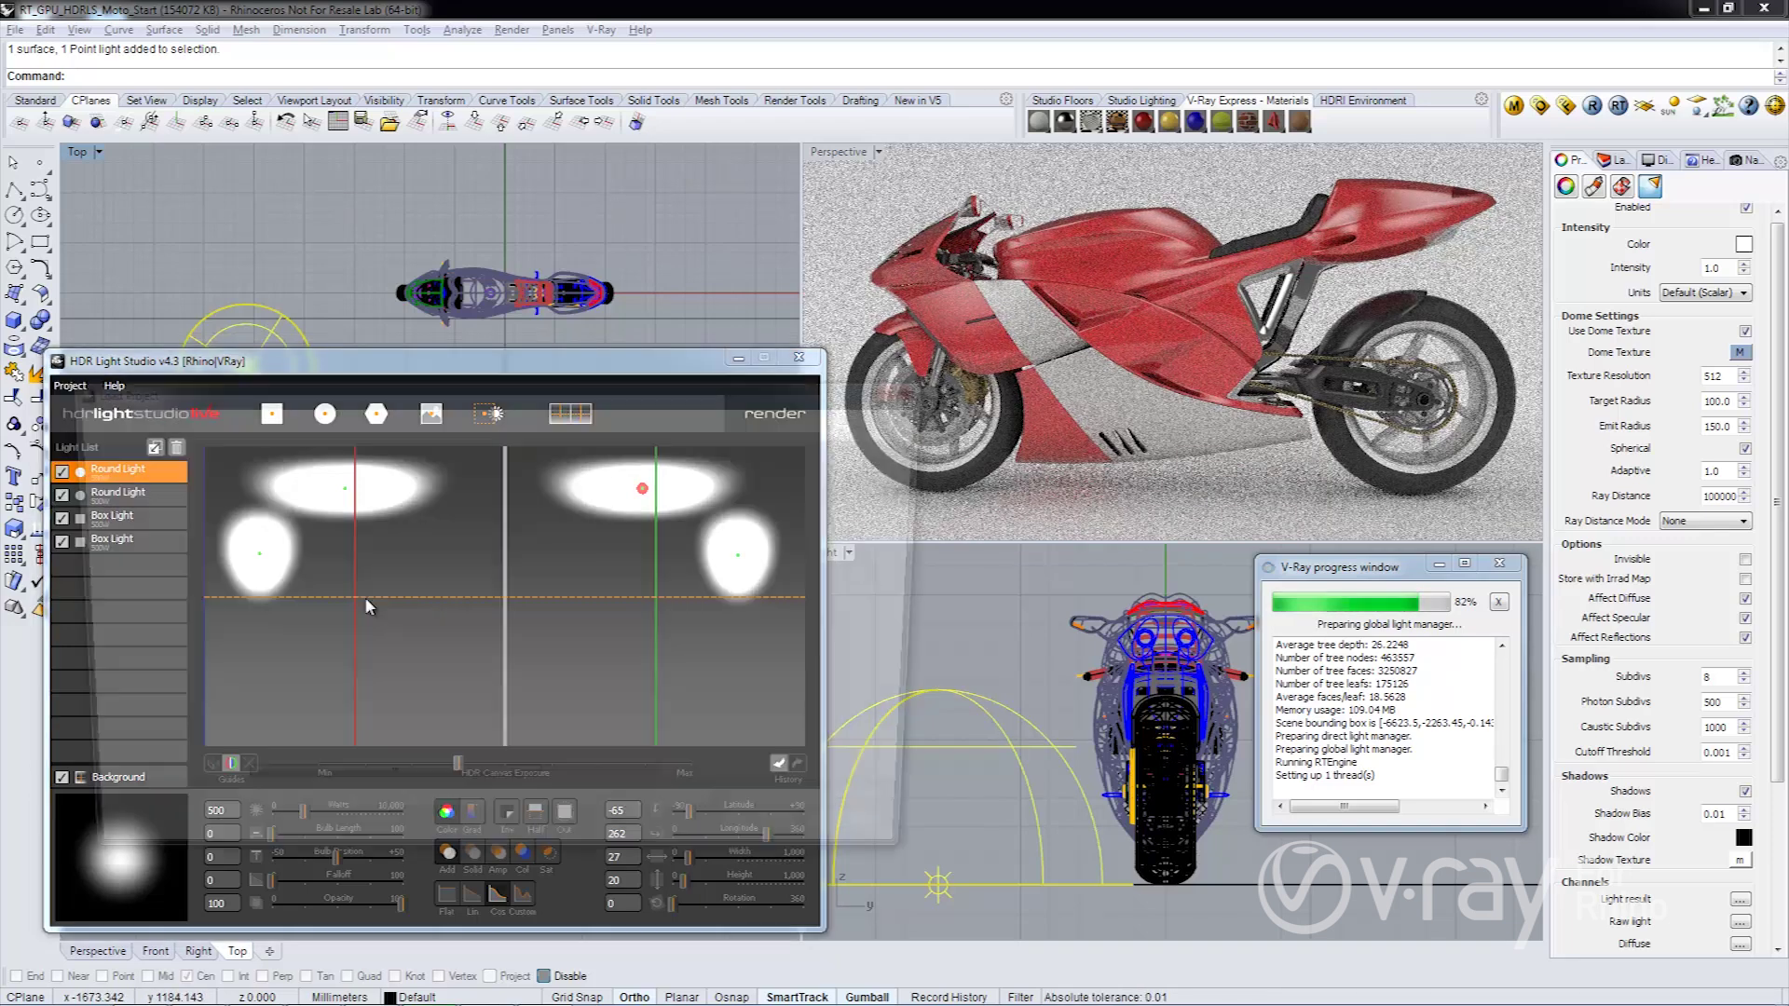
left_click(266, 574)
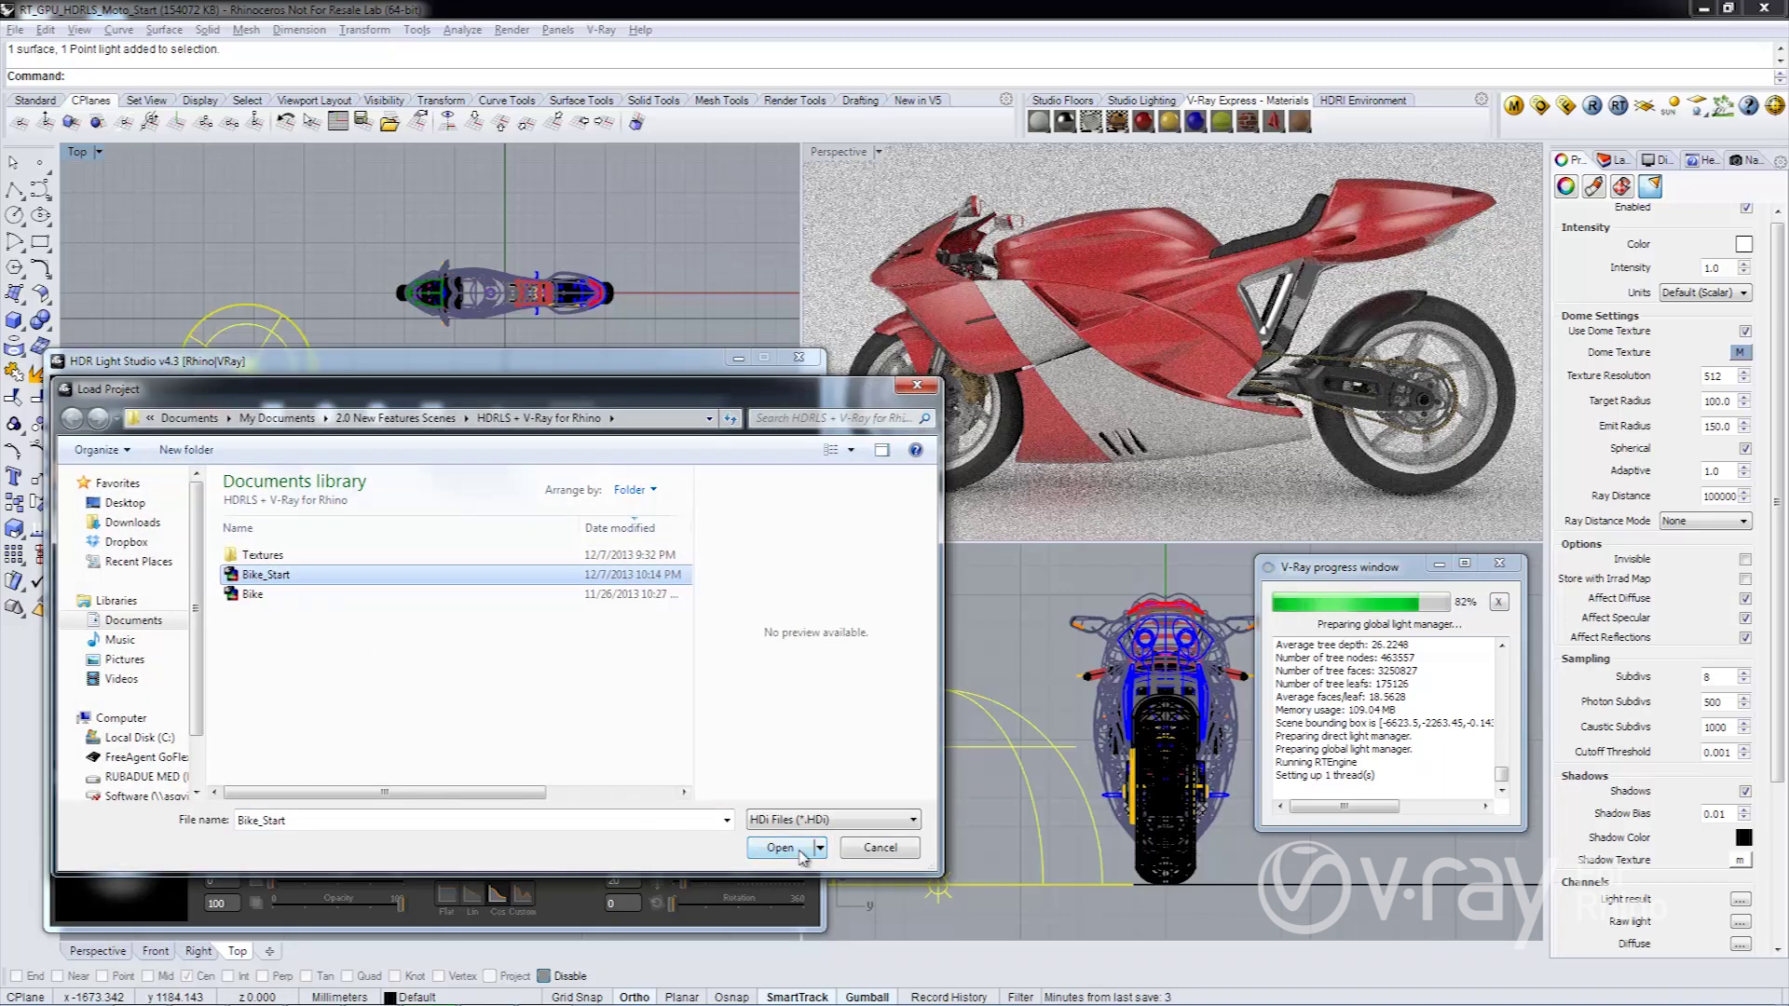
left_click(780, 847)
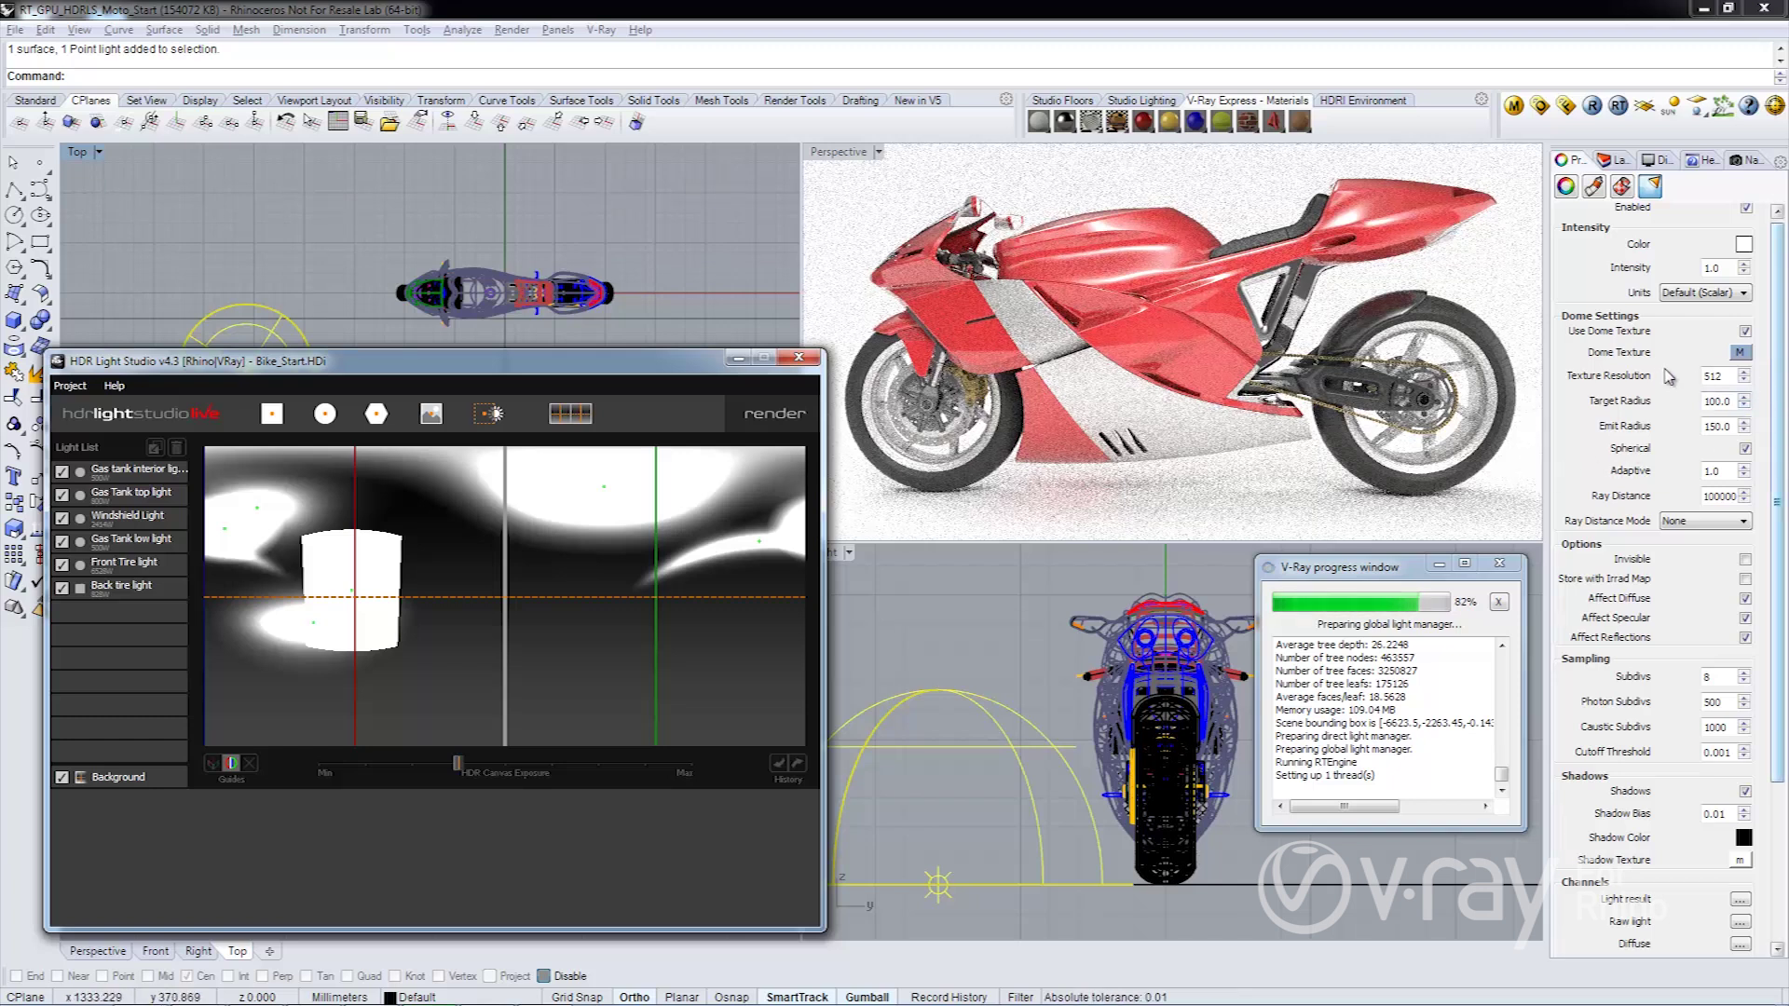
Step: Light-paint the Front Tire light onto the bike's front, placing it at latitude -41, longitude 293
left_click(133, 565)
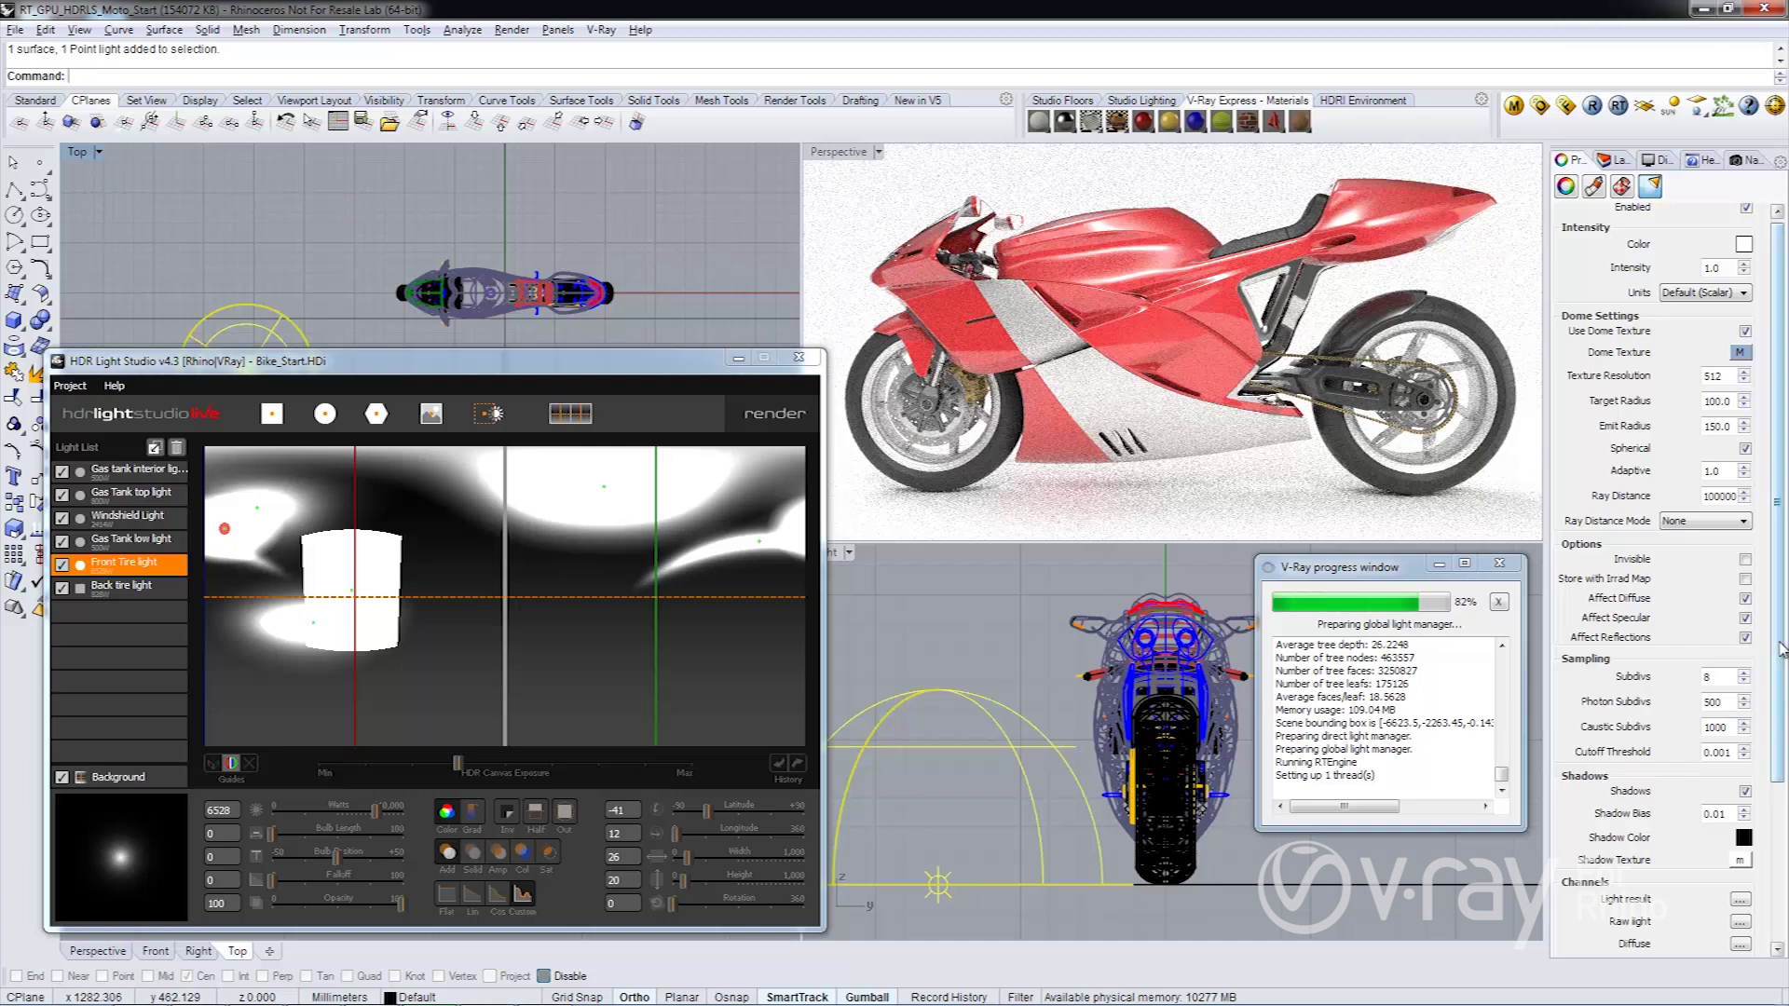
scroll(1780, 648, "down", 5)
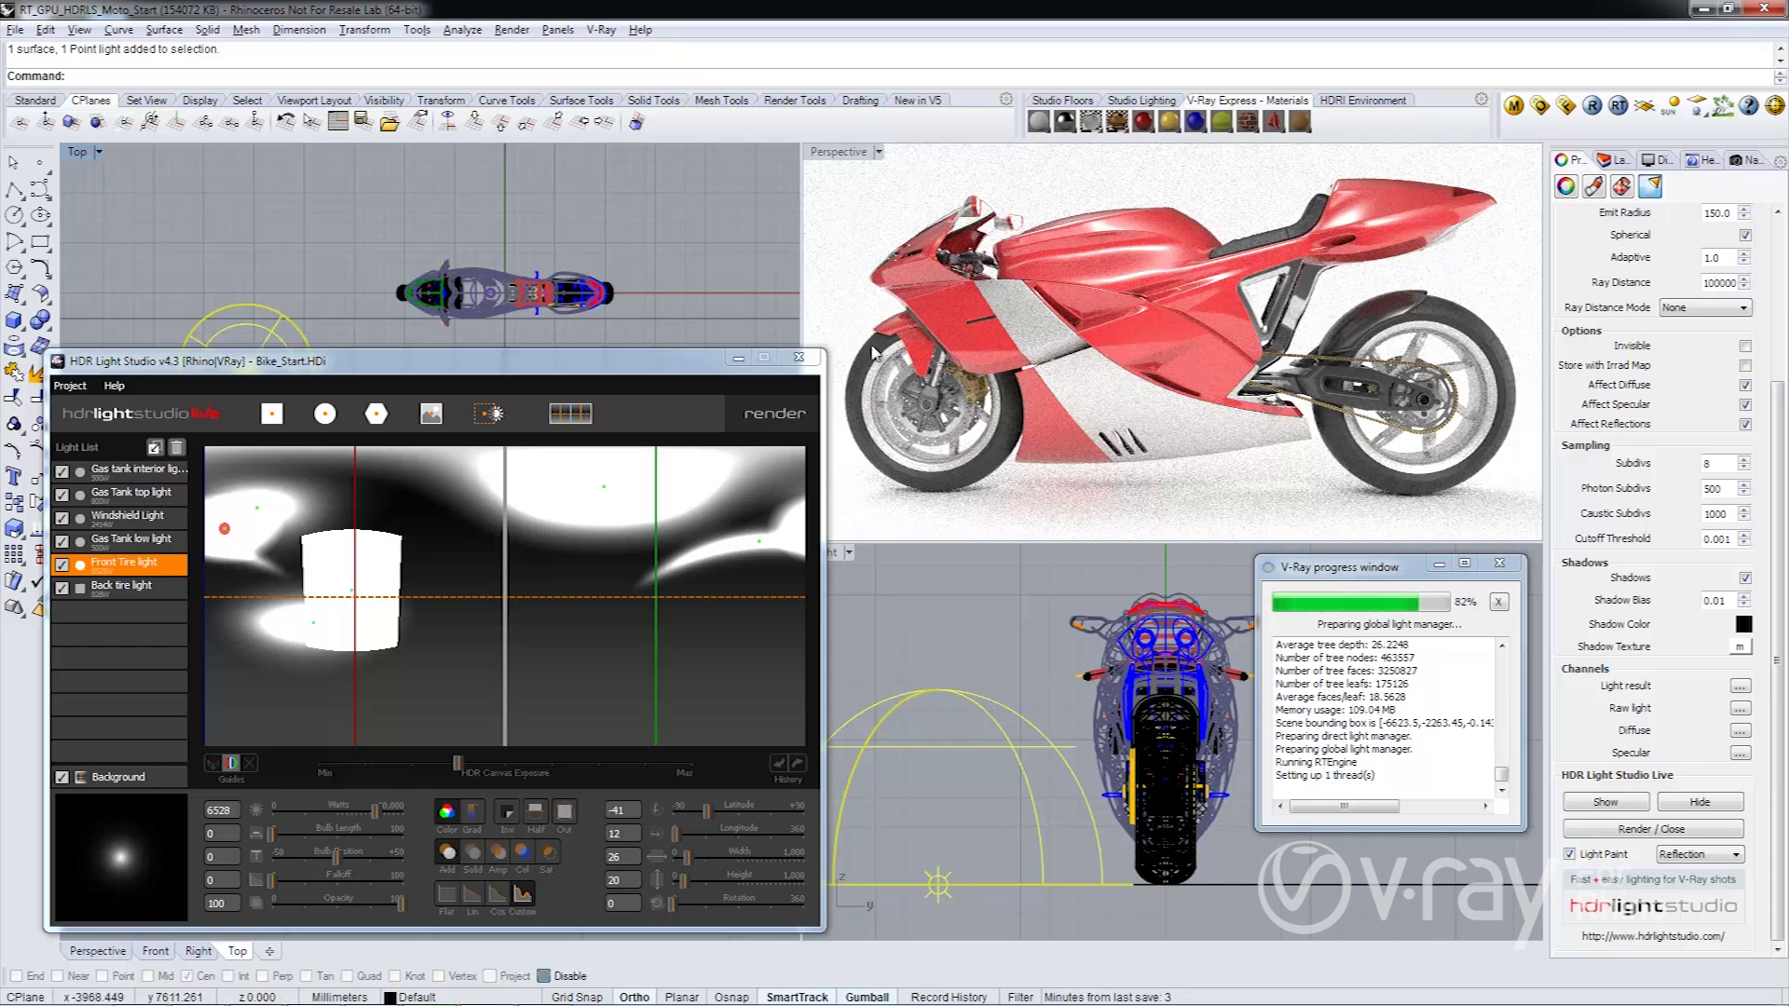
left_click(874, 349)
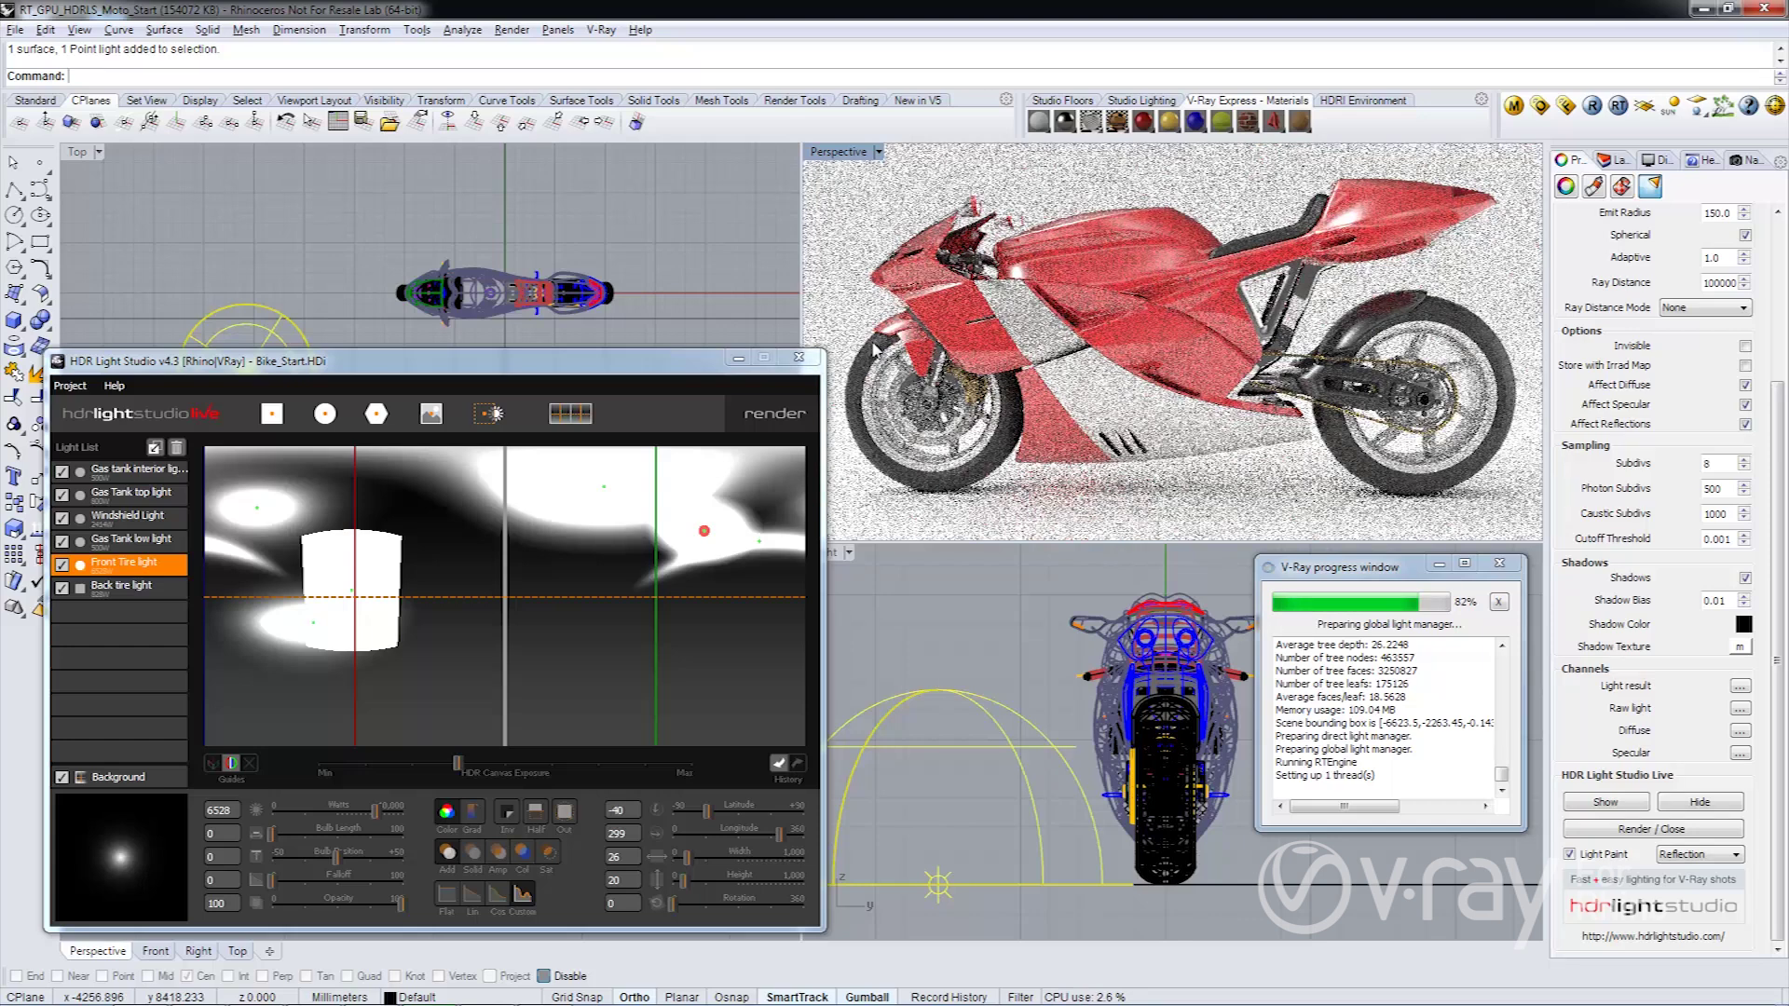
left_click(875, 349)
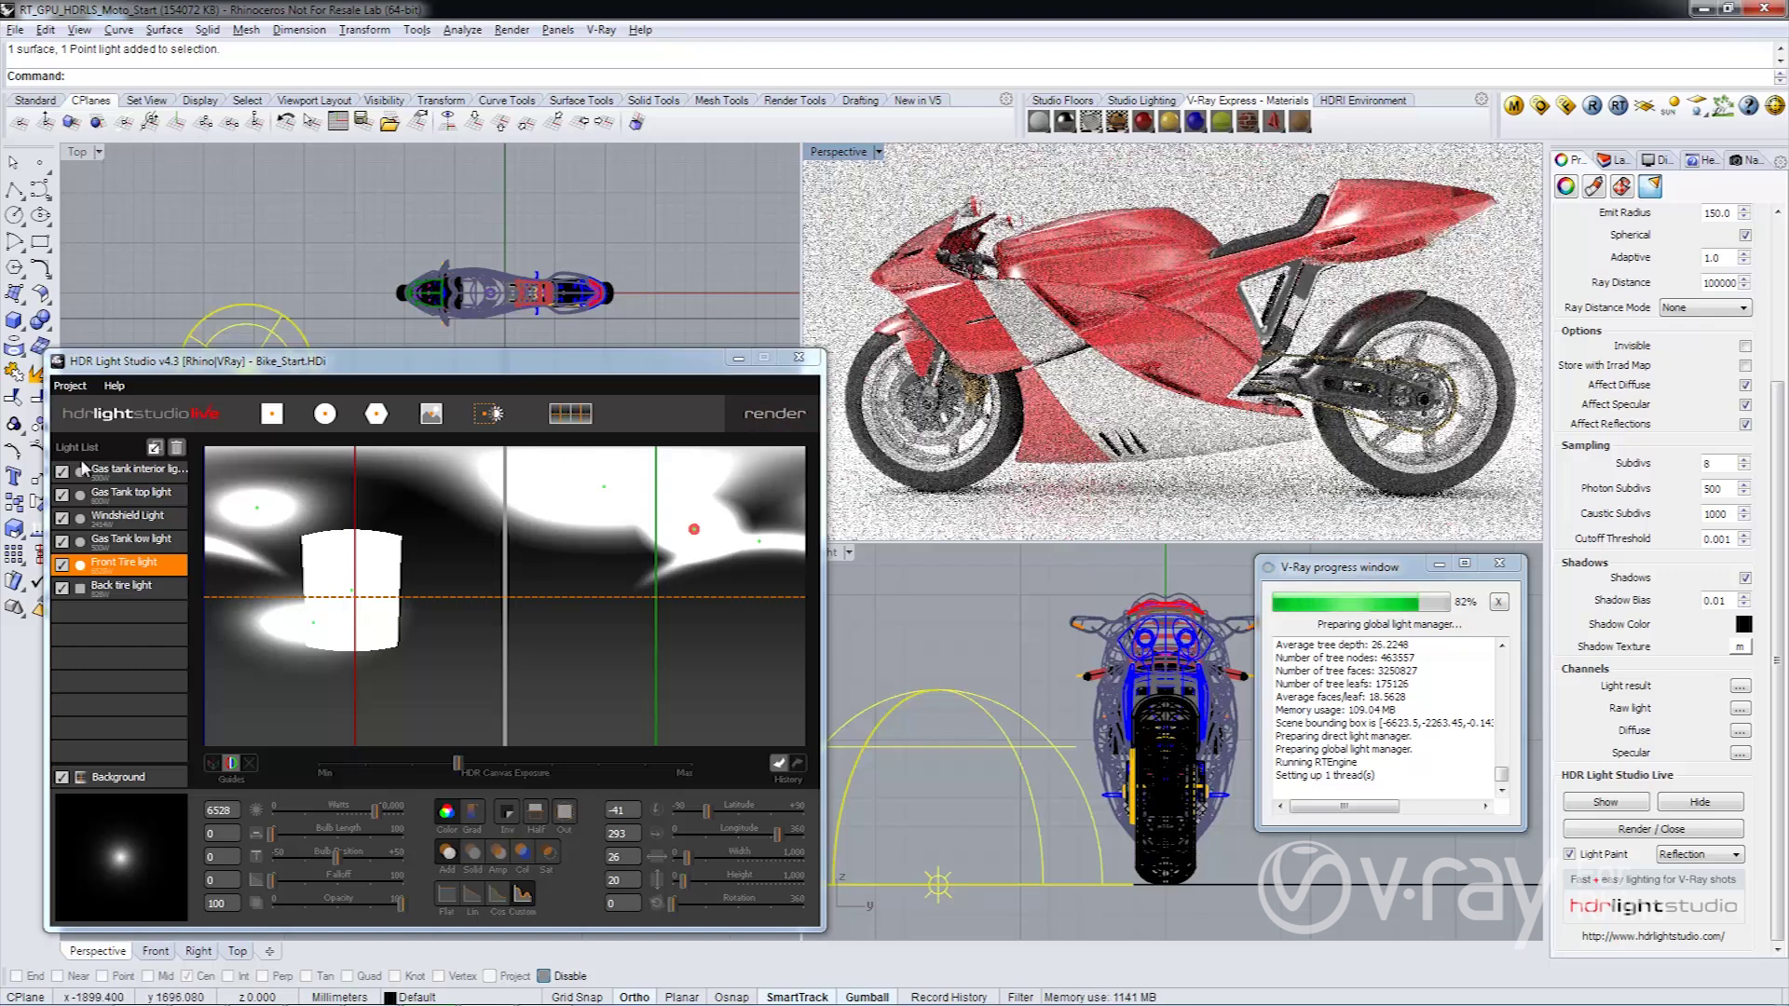
Step: Light-paint the Gas Tank top light onto the tank top, at latitude -51, longitude 195
left_click(131, 494)
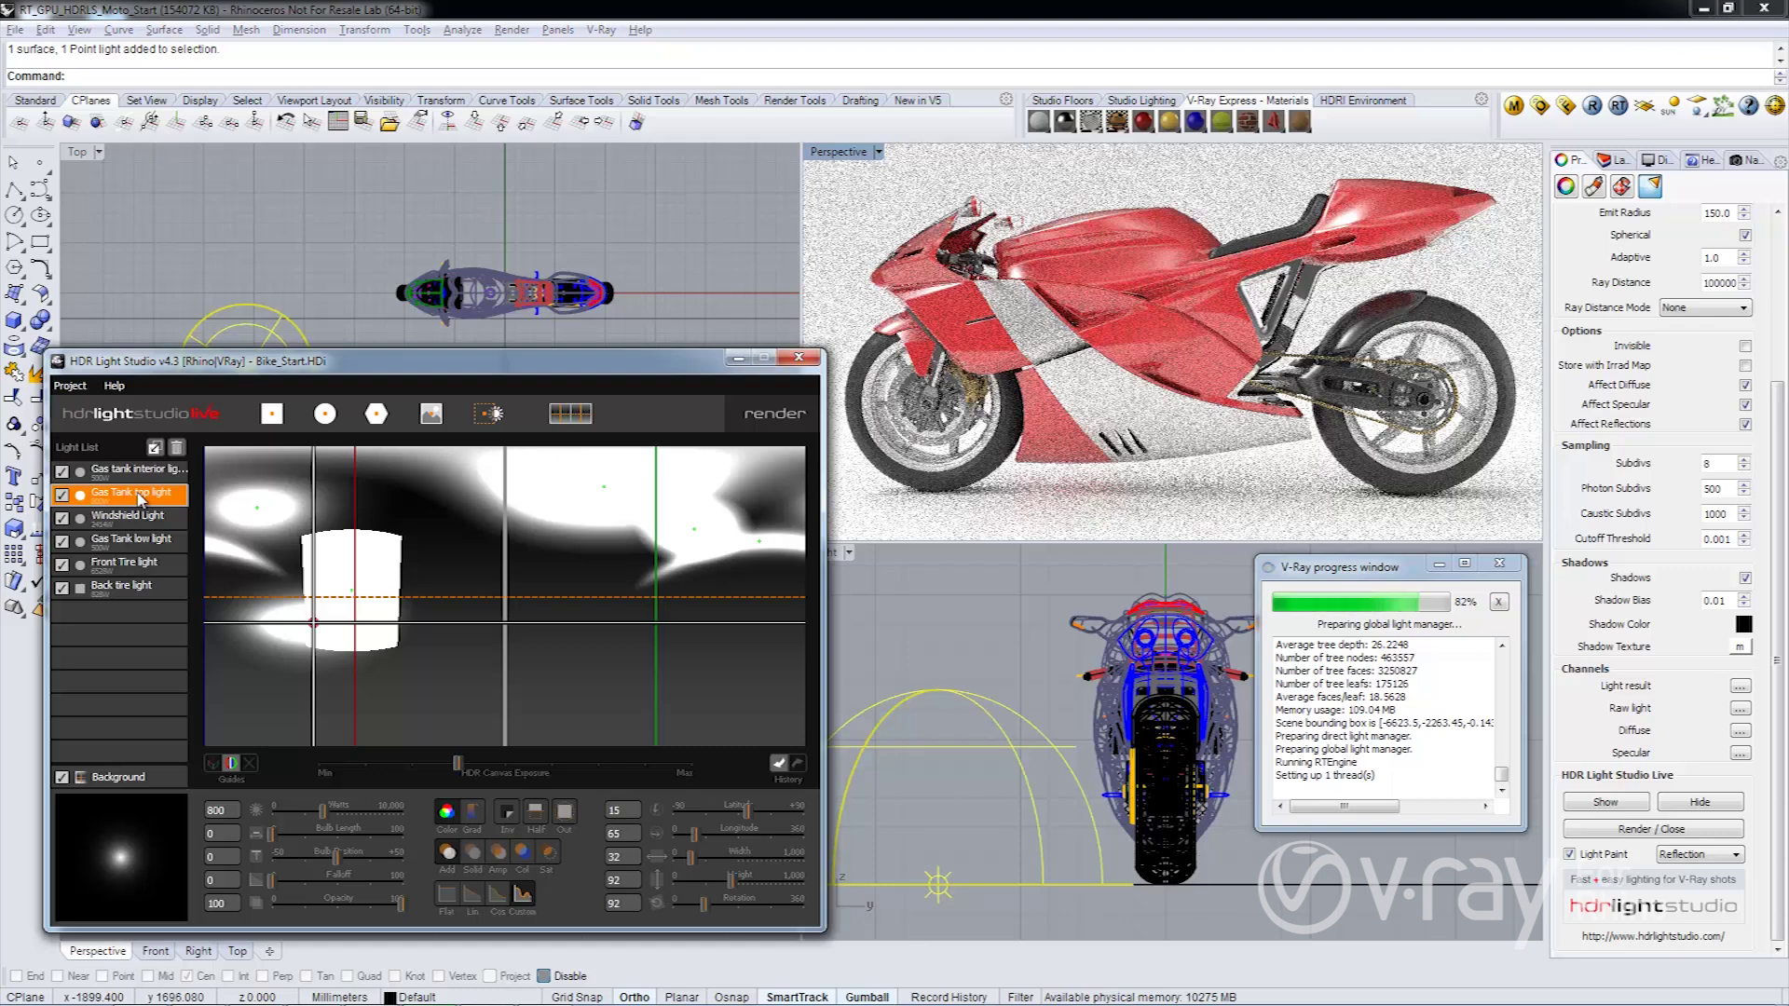
left_click(1083, 223)
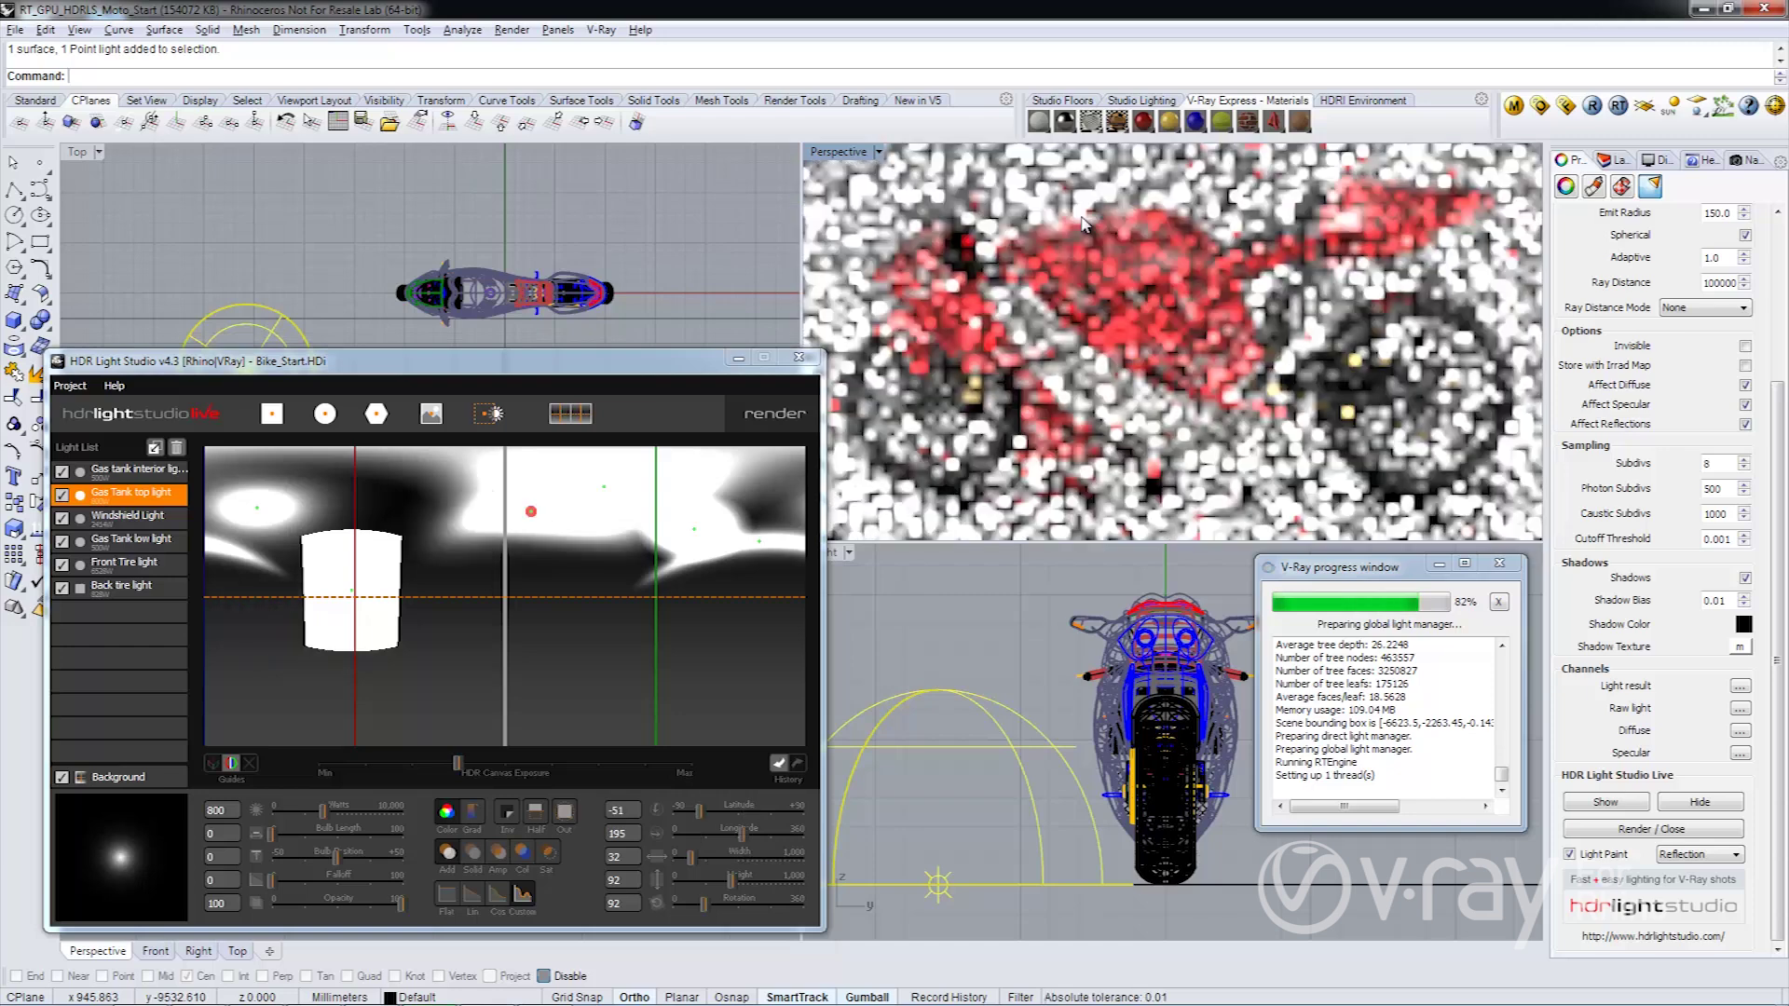